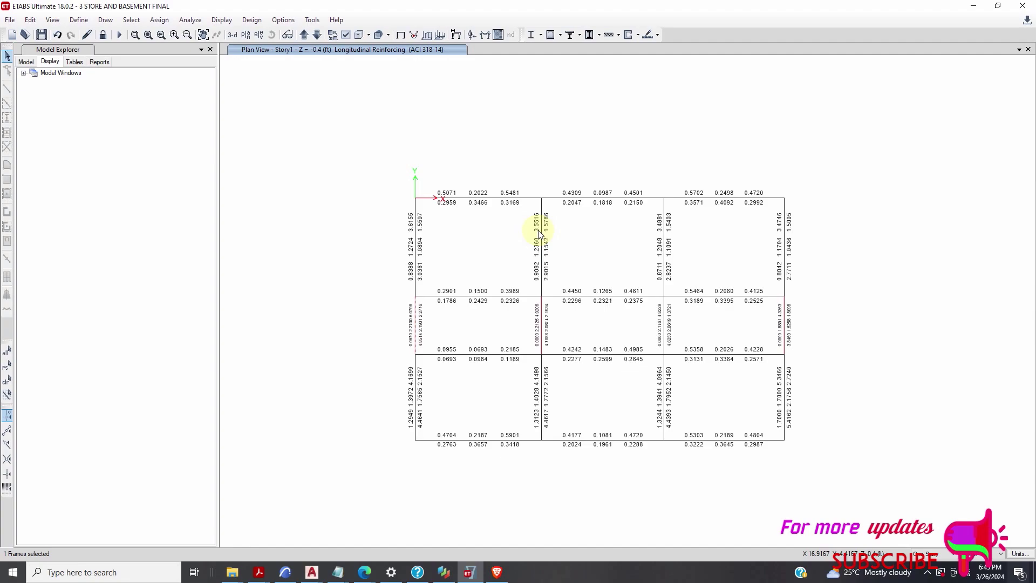
- Unhide every object in the Story1 plan with Show All Objects
click(136, 36)
right_click(339, 134)
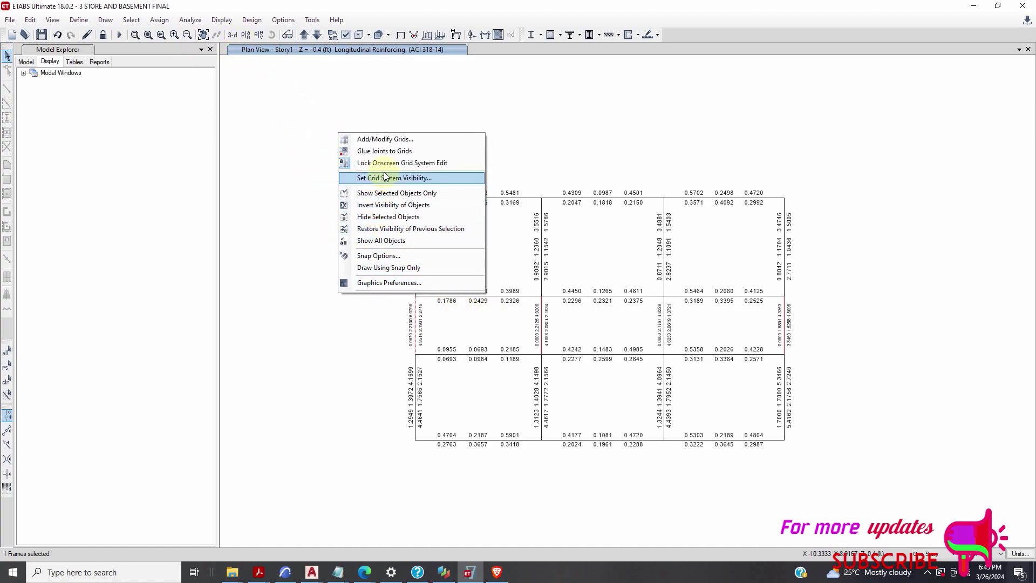
click(403, 241)
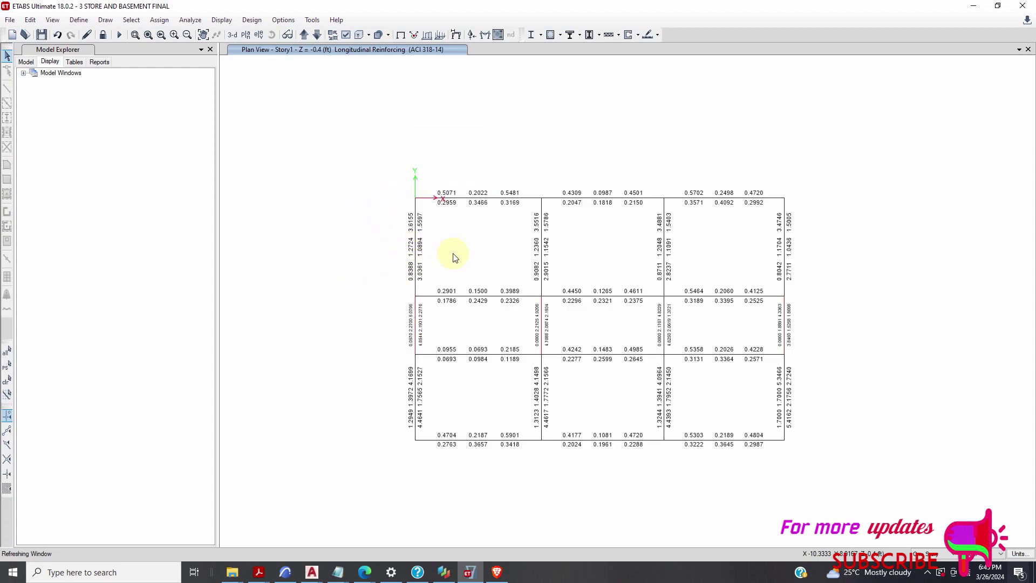
- Switch to a 3-D view of the whole building
right_click(537, 130)
click(268, 111)
click(237, 36)
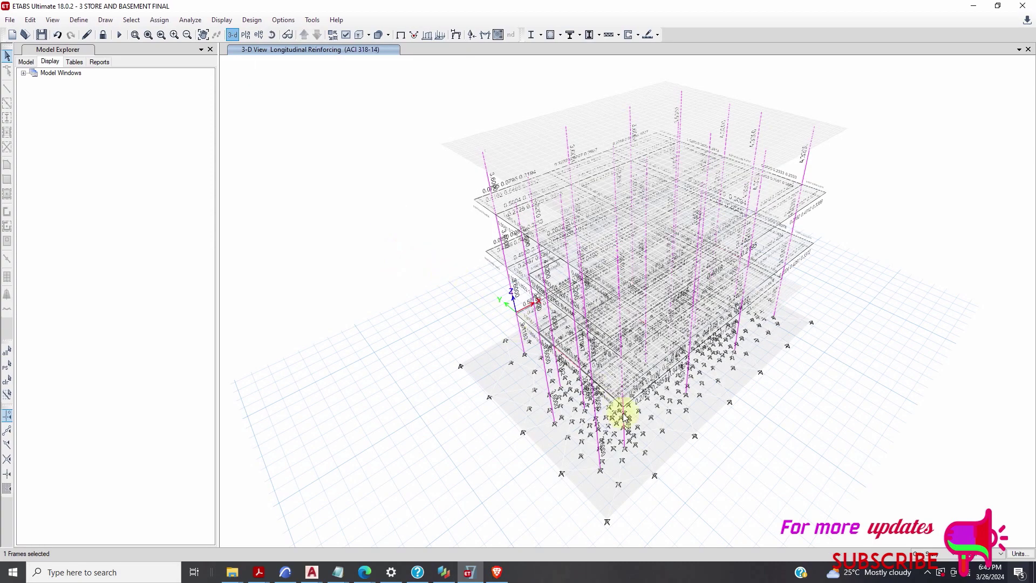
click(622, 412)
mouse_move(576, 367)
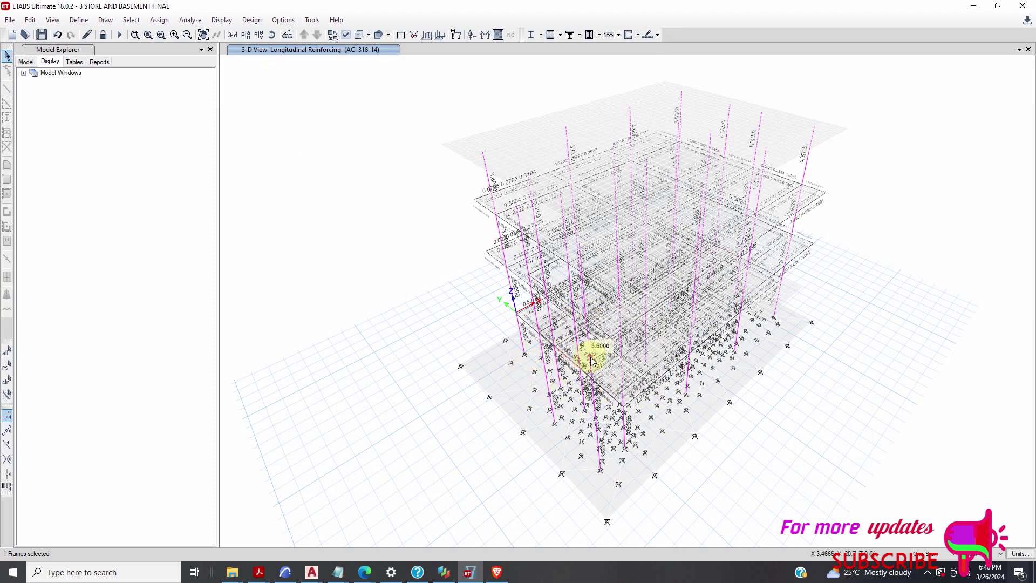
mouse_move(628, 359)
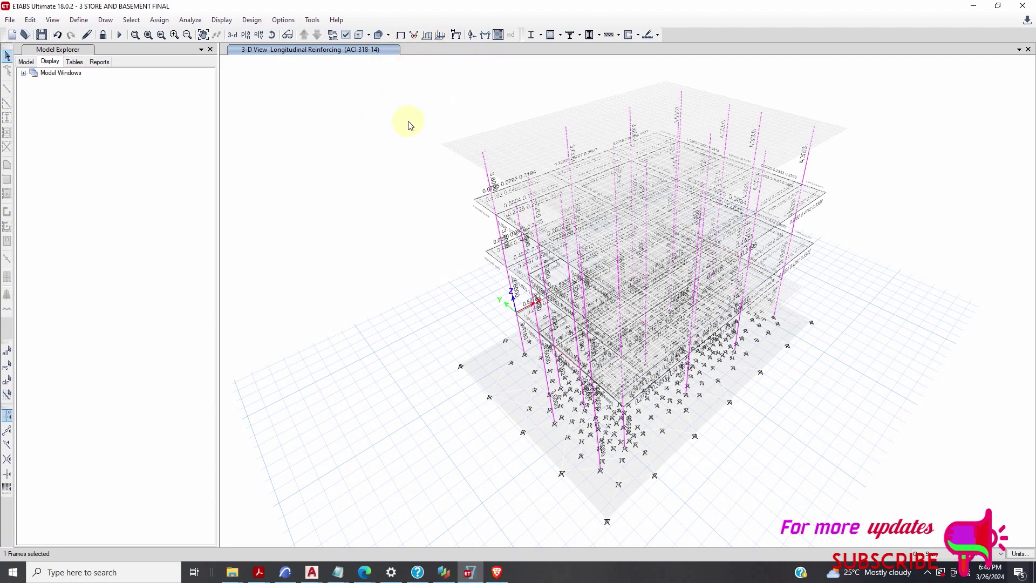
- Run Verify All Members Passed and select the 3 failed concrete frames
click(561, 37)
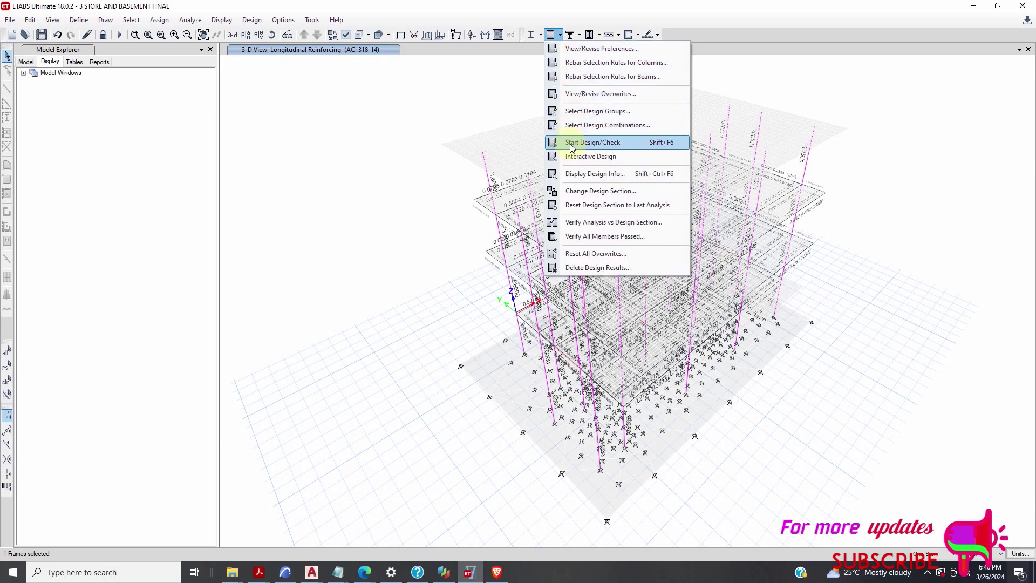
click(587, 238)
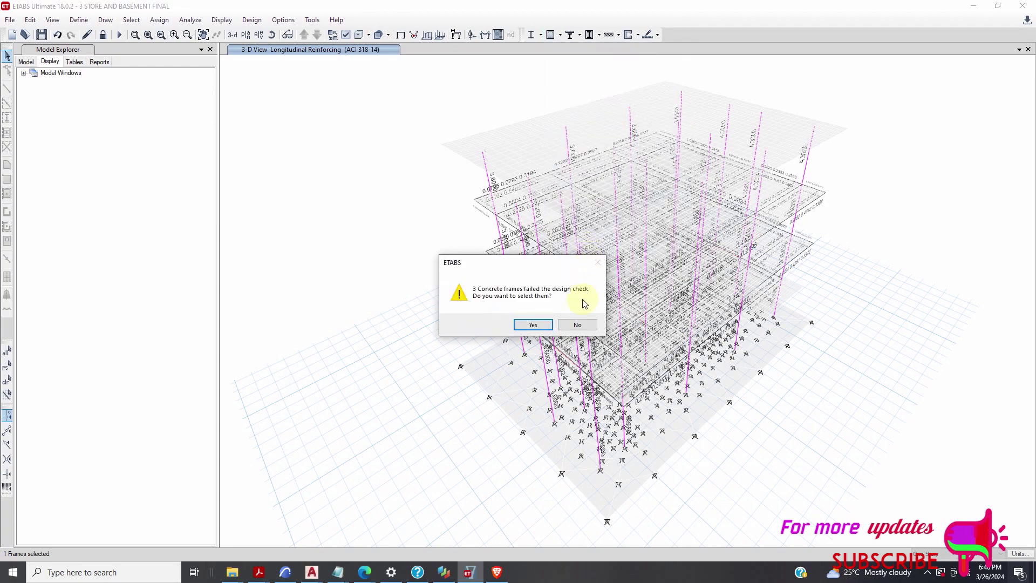
click(533, 325)
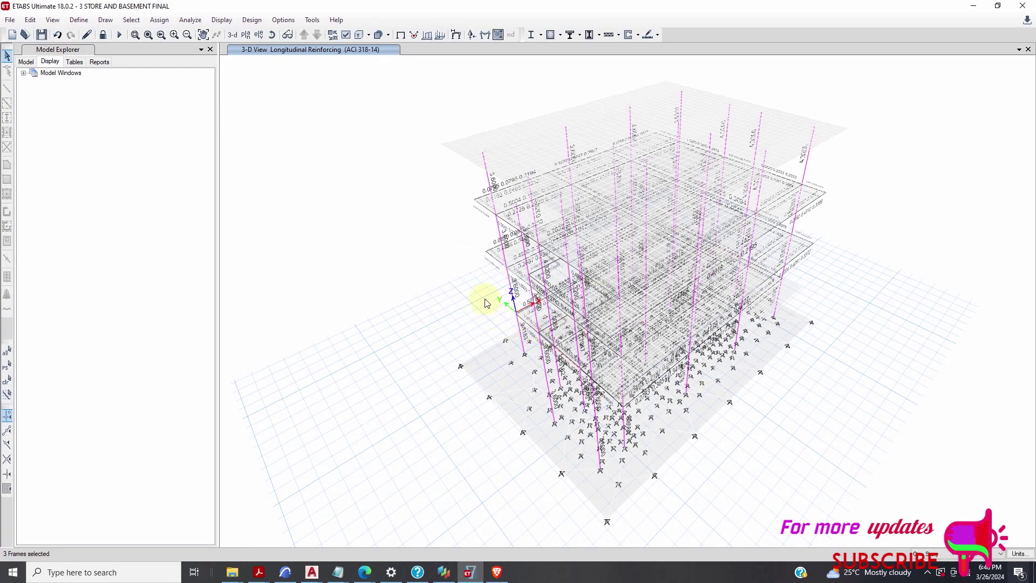
right_click(409, 125)
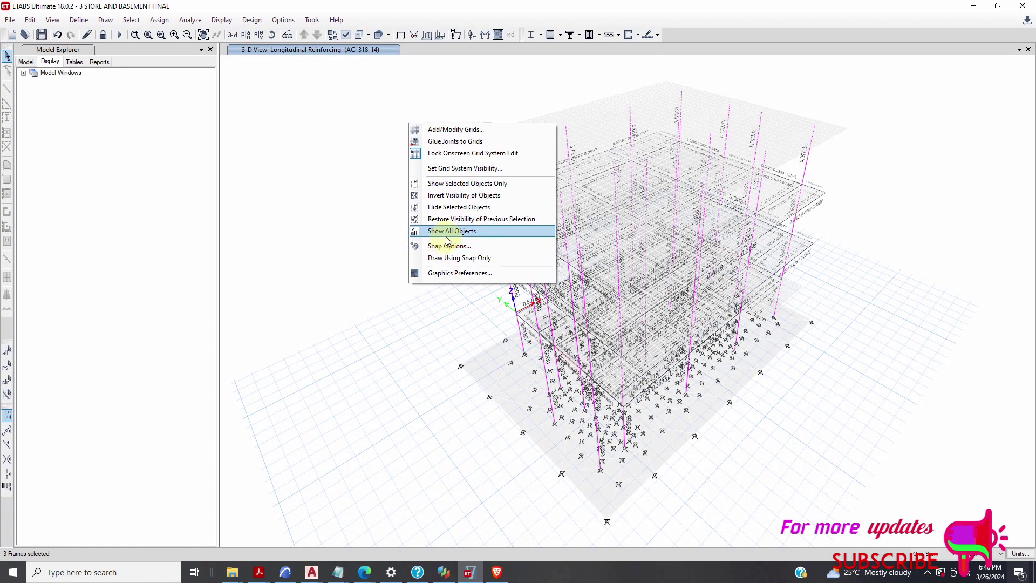
- Set the plan view to Story1
click(344, 158)
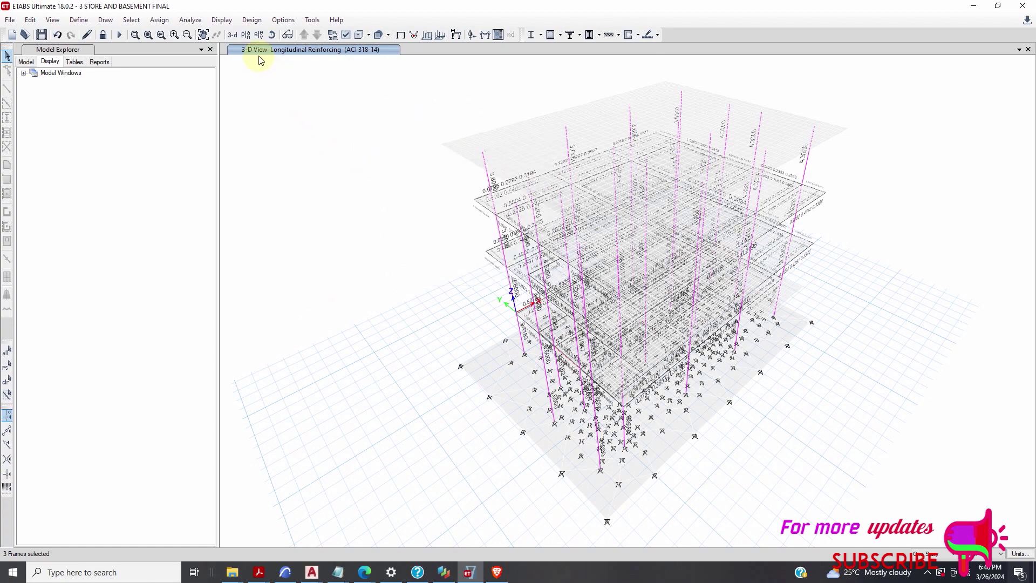
click(247, 35)
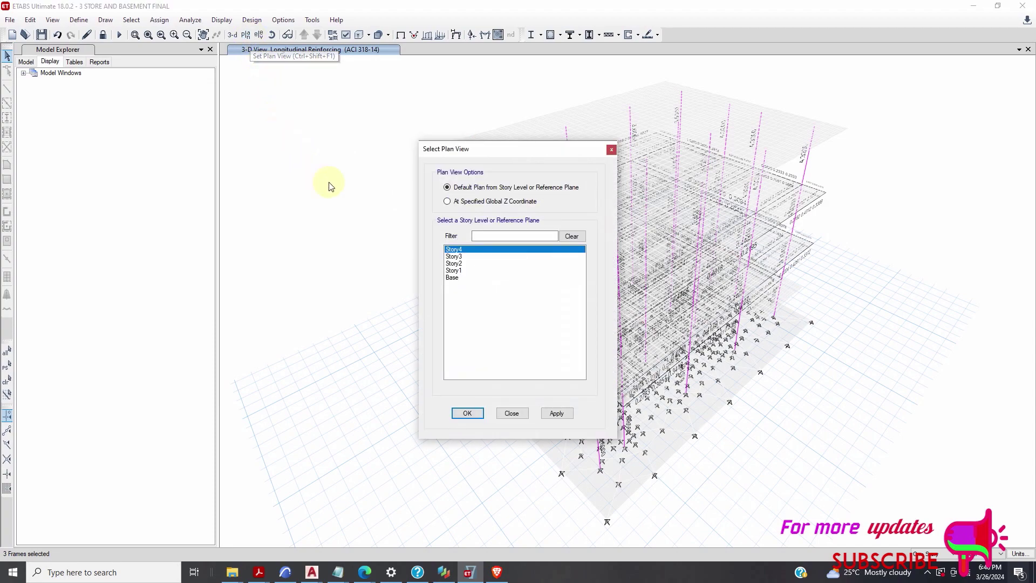
click(459, 271)
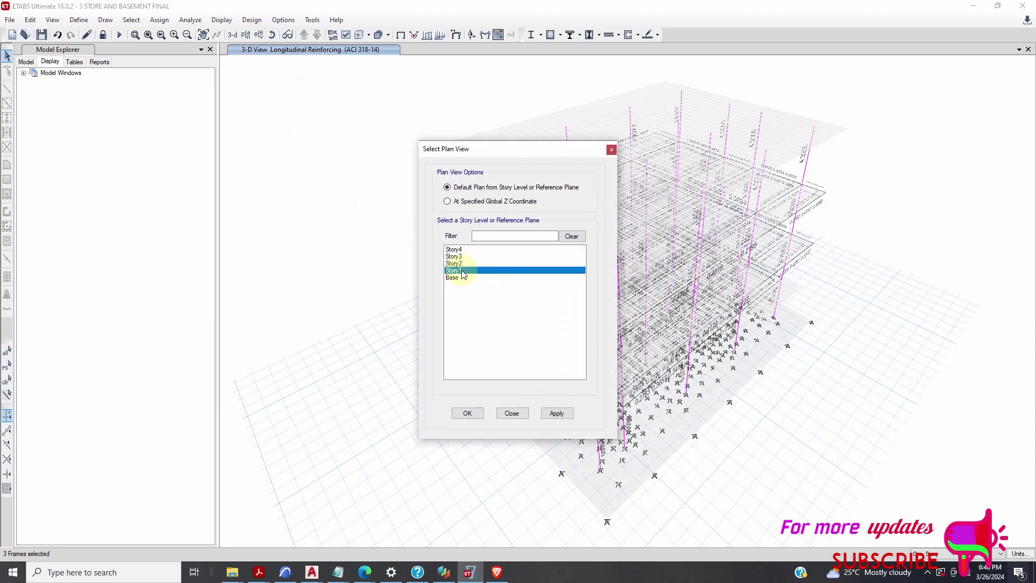
click(558, 414)
click(523, 413)
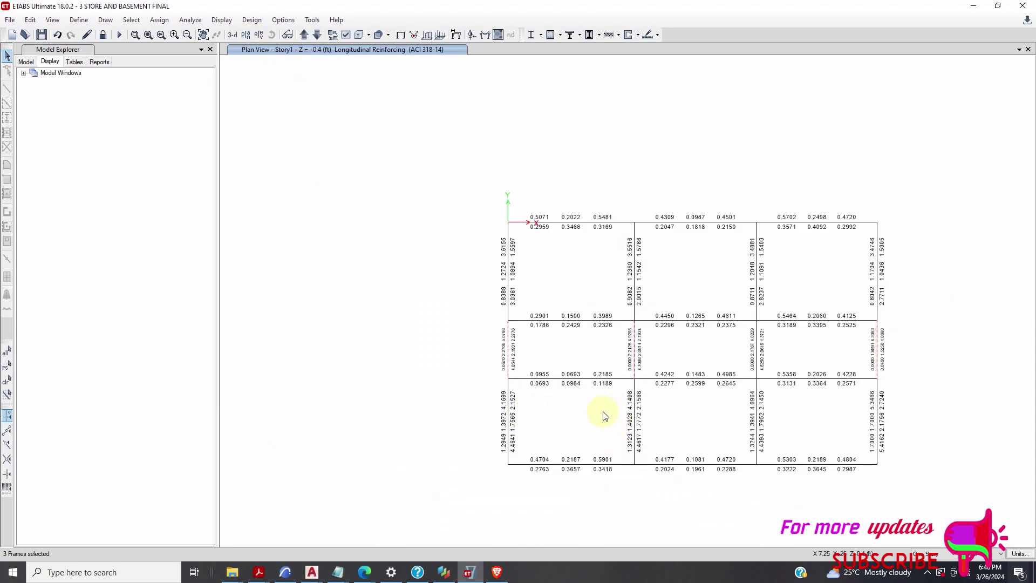
- Review the Story1 beam and column reinforcing values and bring up beam B5's design information
scroll(634, 359, up, 3)
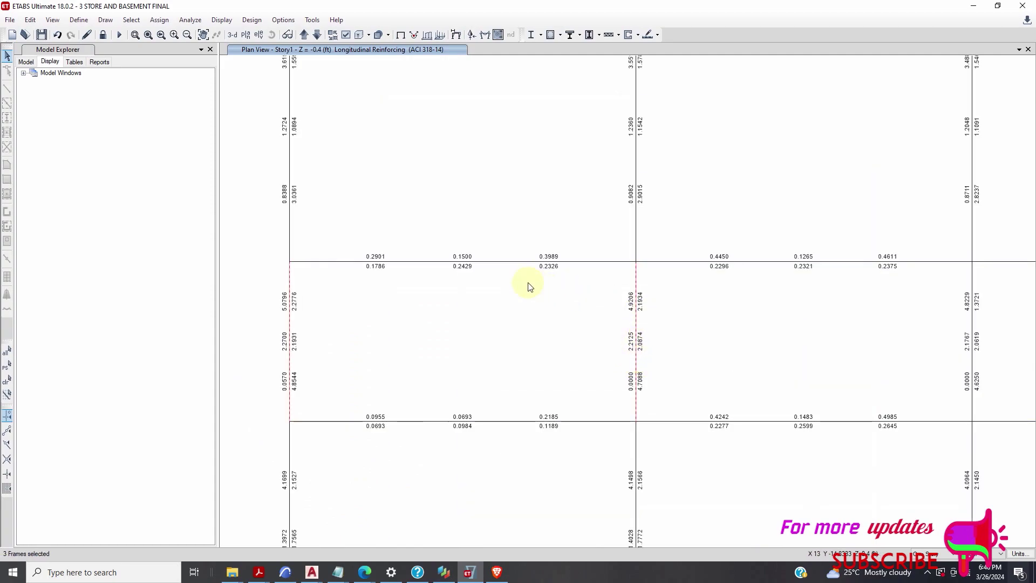
scroll(530, 285, down, 3)
click(508, 276)
click(513, 333)
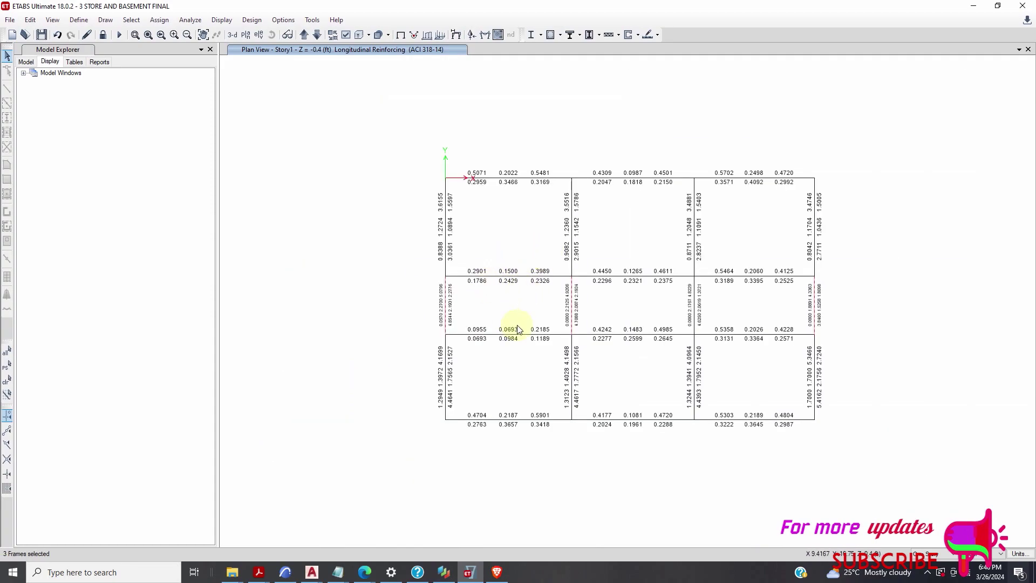
click(443, 213)
mouse_move(451, 222)
mouse_move(563, 282)
right_click(448, 314)
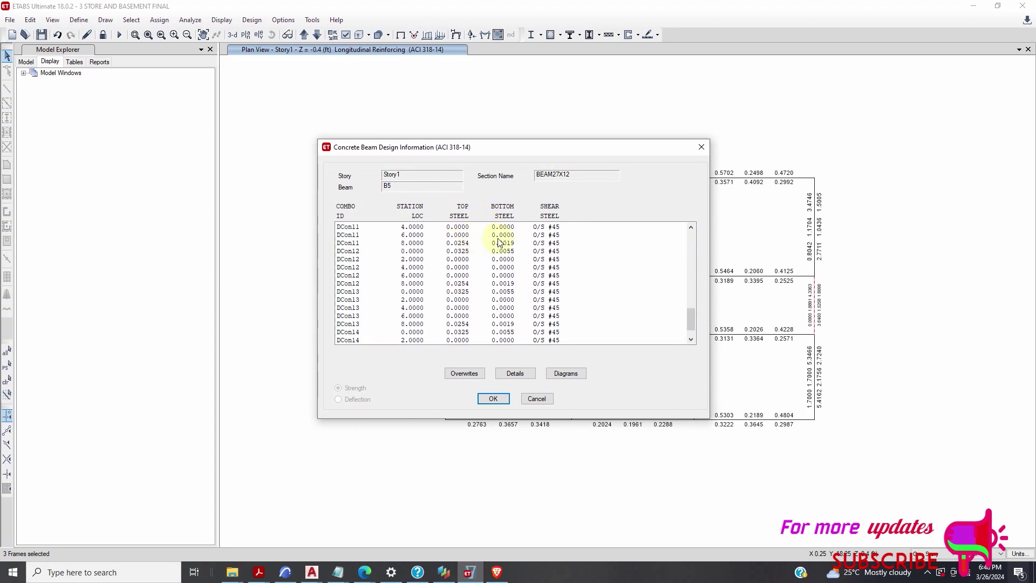
- Scroll beam B5's combo list to see shear O/S #45 for DCom12 through DCom14
scroll(496, 272, up, 10)
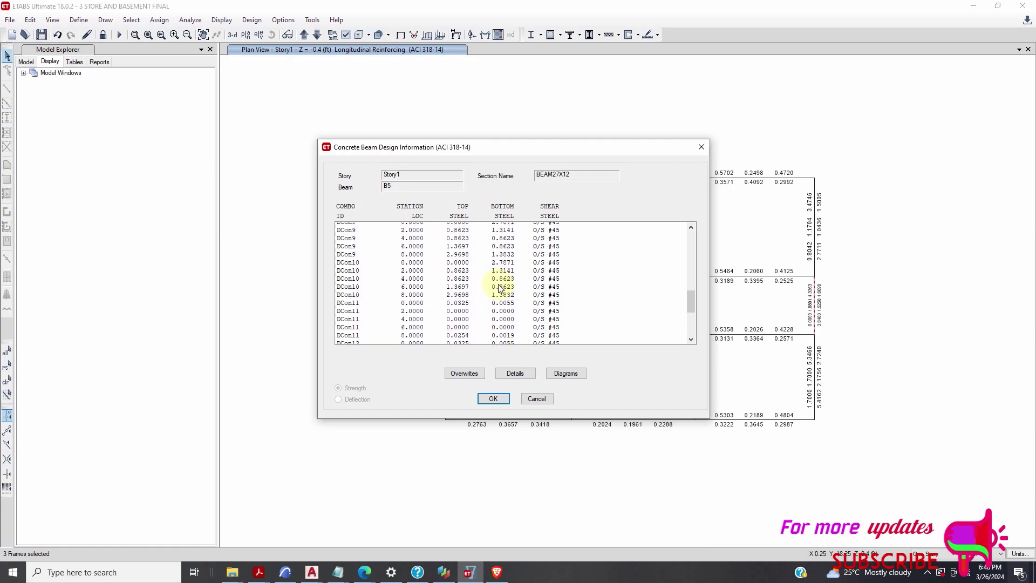
scroll(548, 272, down, 2)
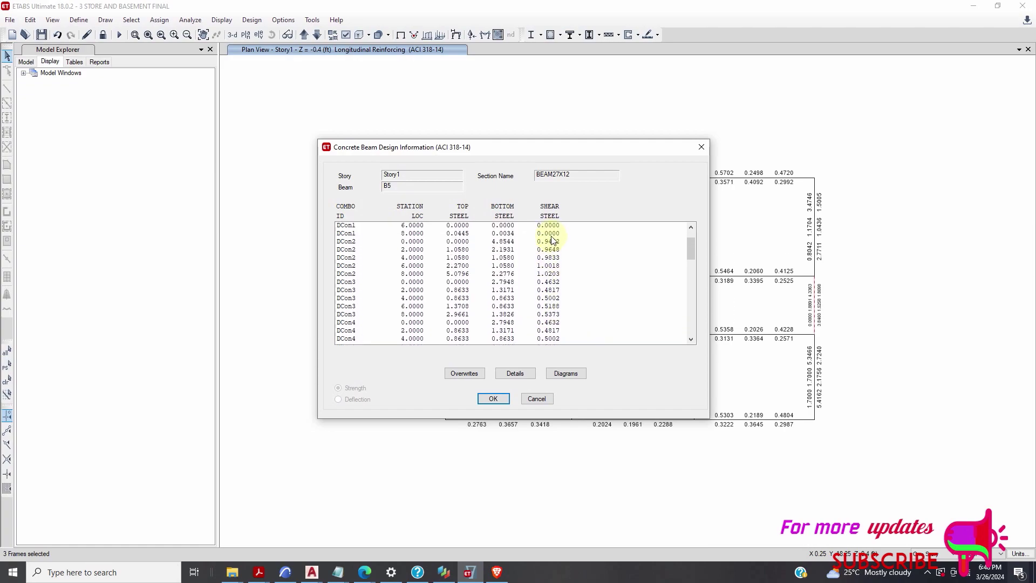
scroll(543, 290, down, 9)
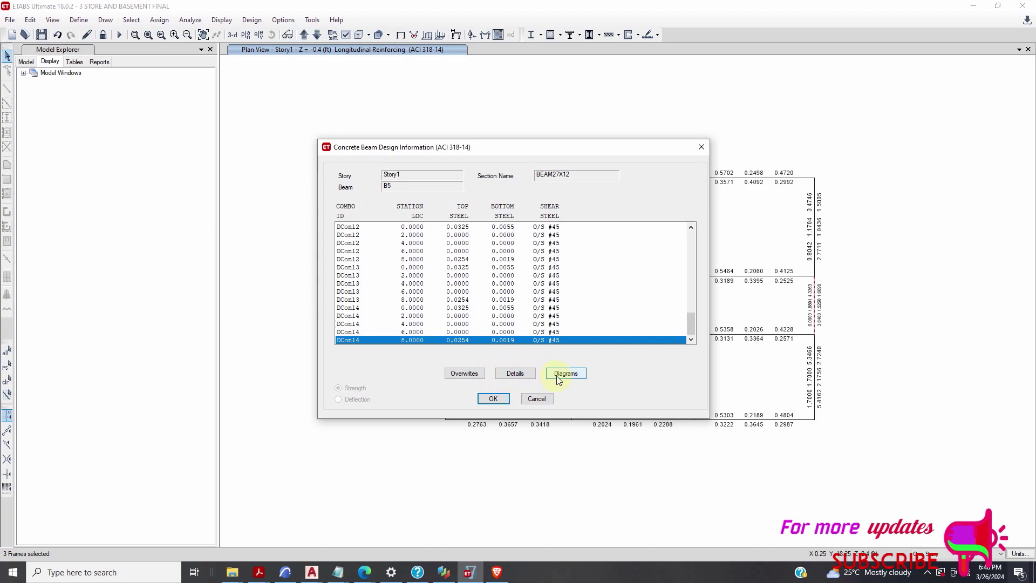
click(527, 373)
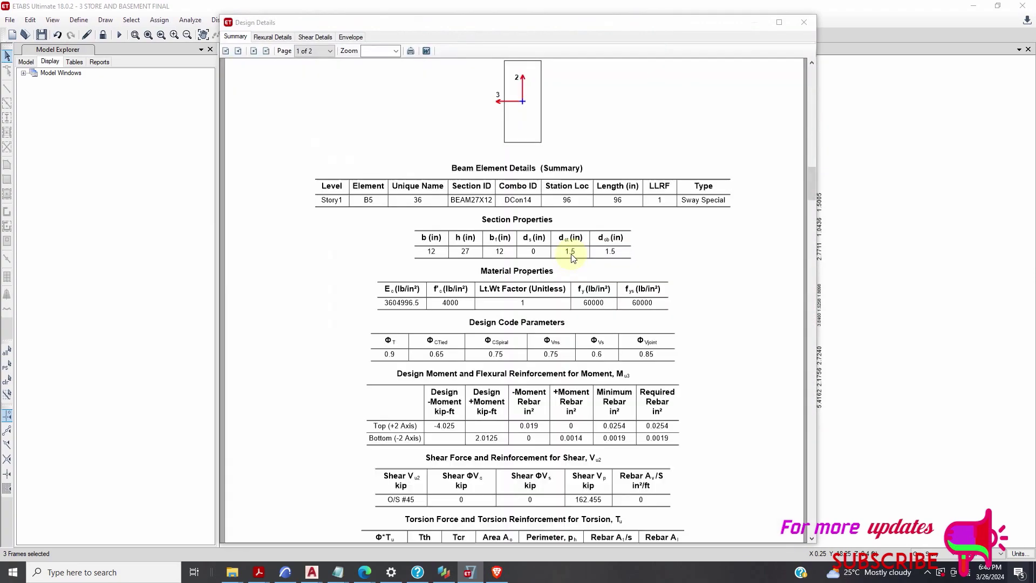
scroll(563, 262, down, 10)
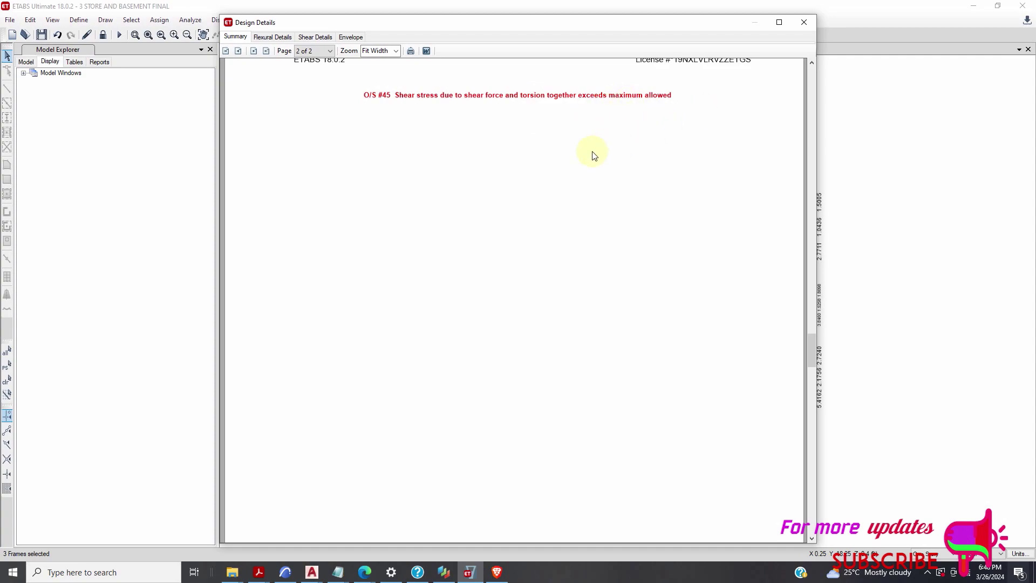
click(806, 21)
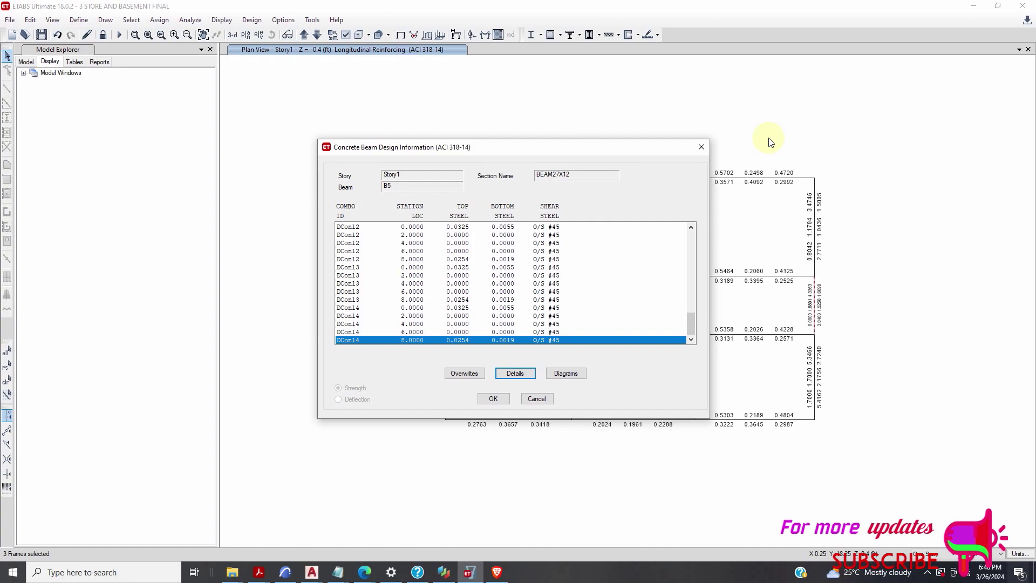
- Overwrite beam B5's framing type to Sway Intermediate
click(478, 373)
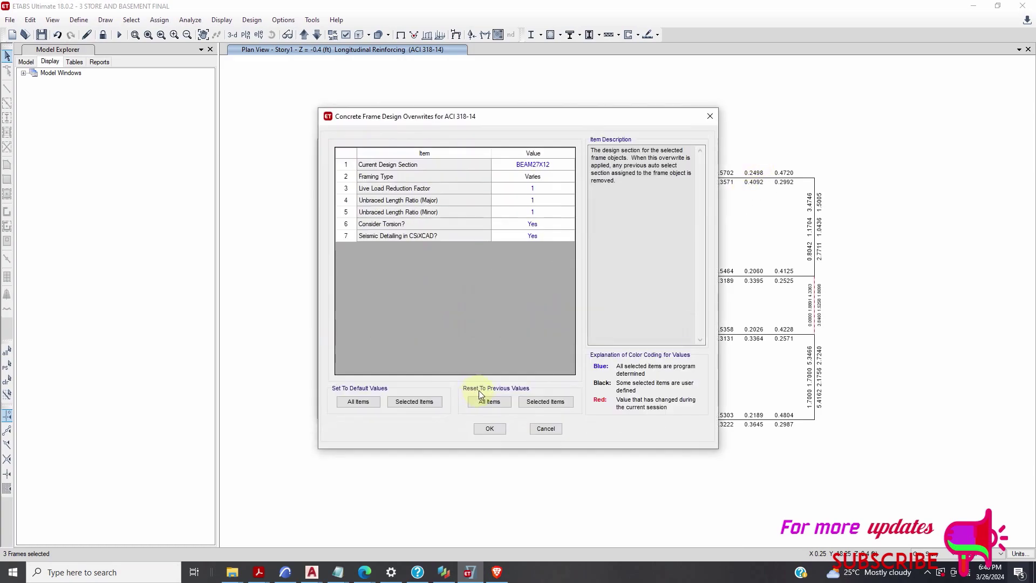
click(556, 180)
click(564, 179)
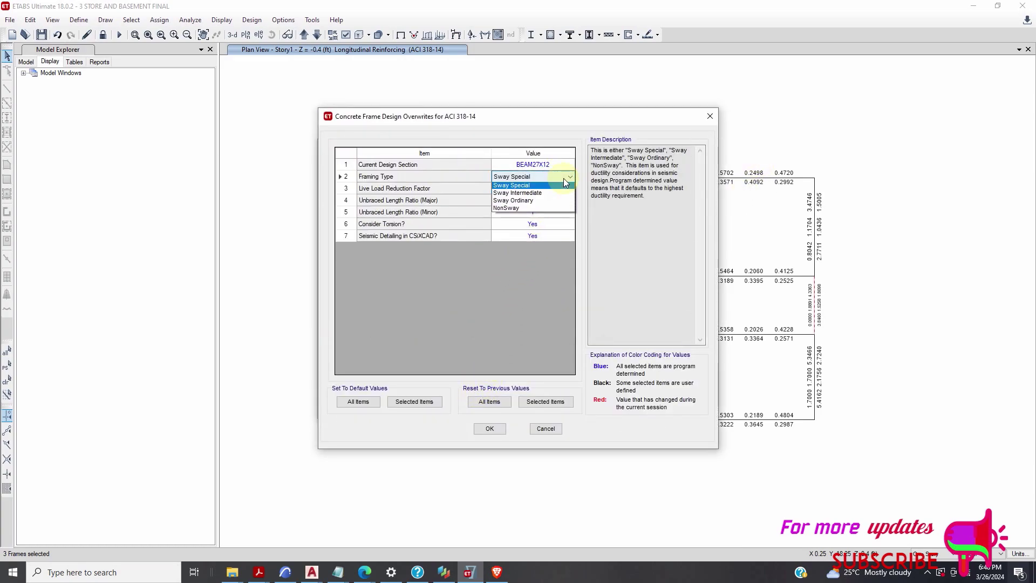
click(537, 195)
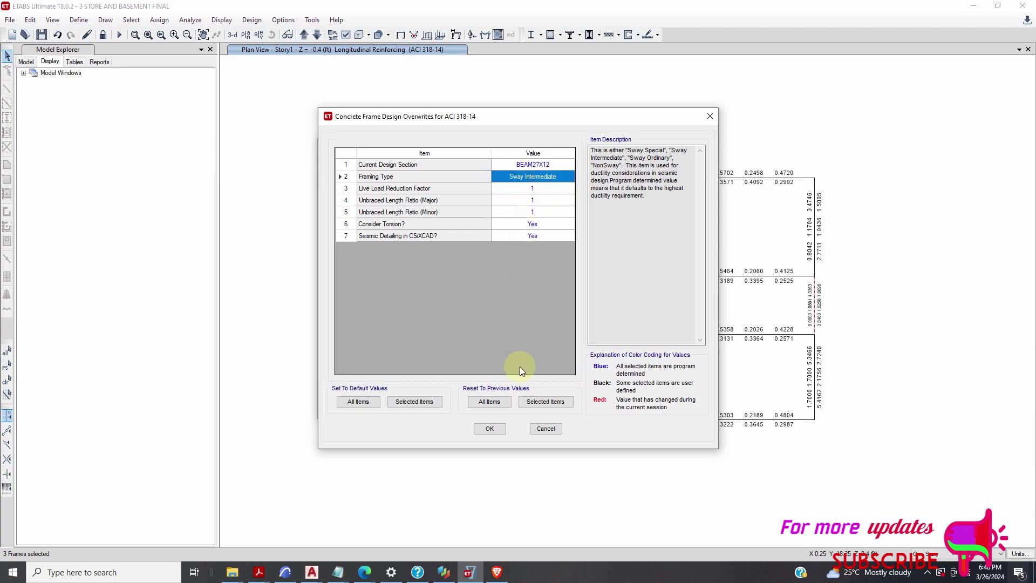
click(490, 429)
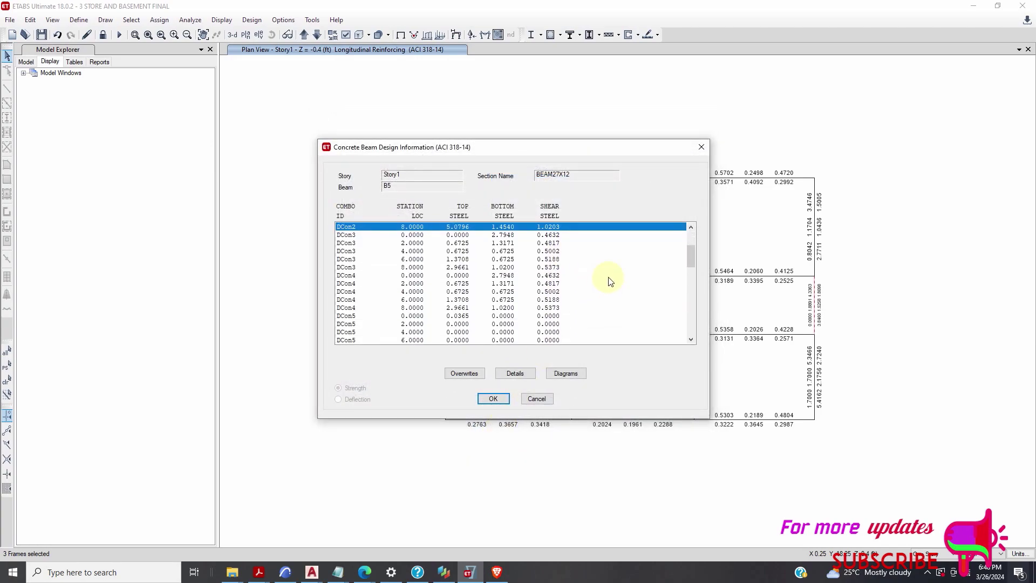
scroll(608, 277, down, 14)
scroll(598, 305, up, 8)
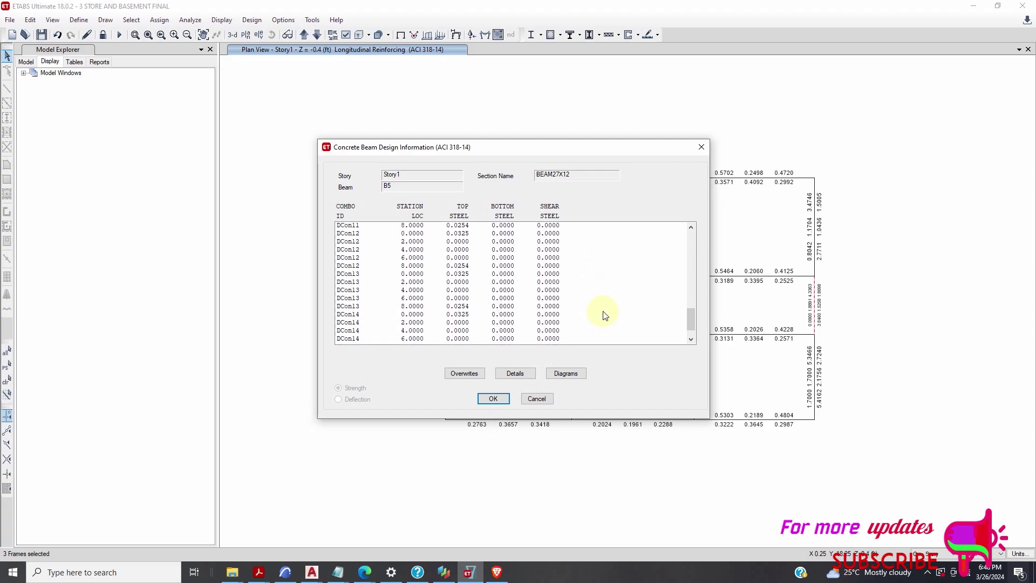
scroll(602, 292, down, 5)
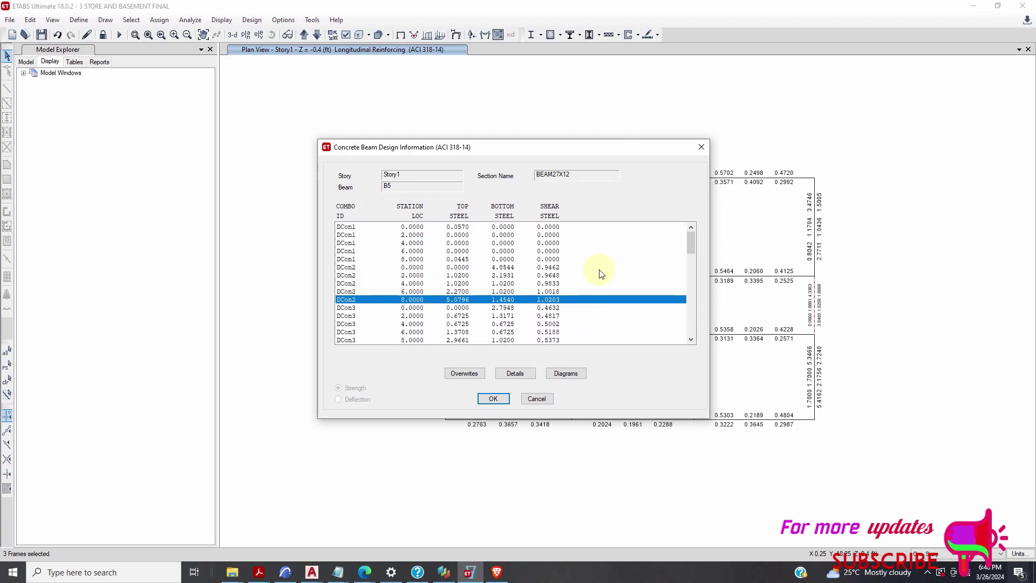
scroll(582, 309, down, 6)
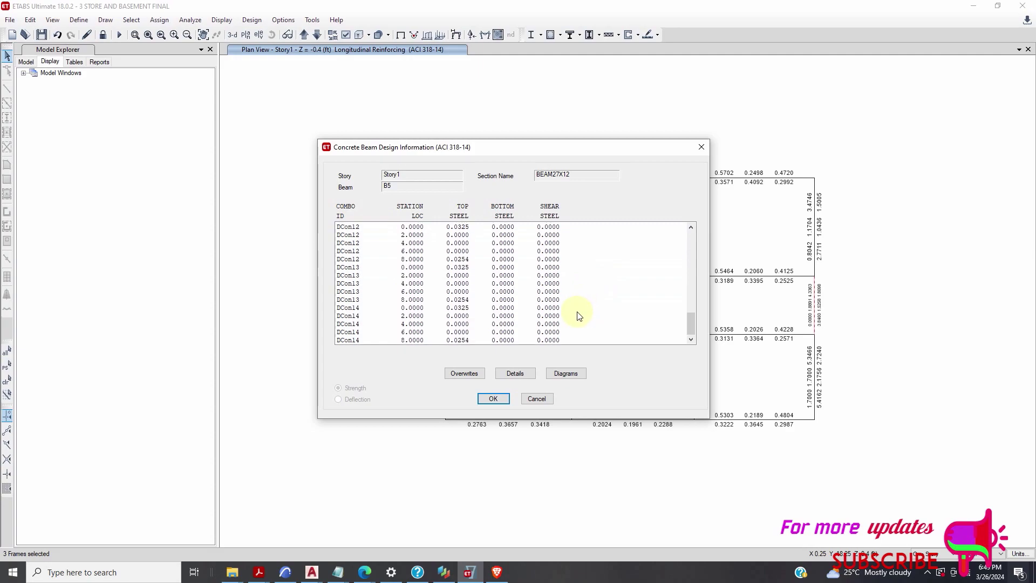
click(515, 373)
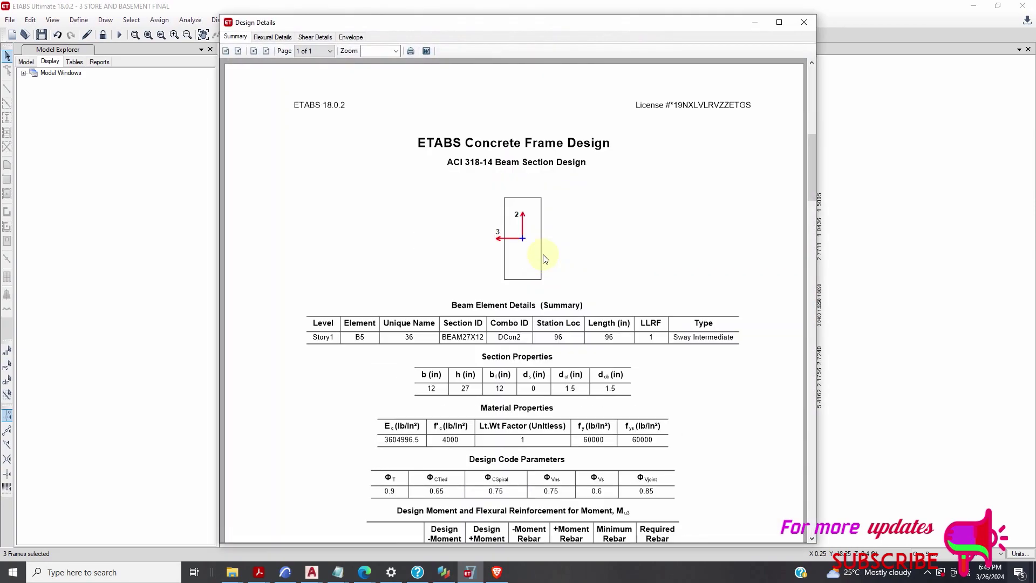
- Close beam B5's design report and design information, then deselect one frame
scroll(550, 290, down, 6)
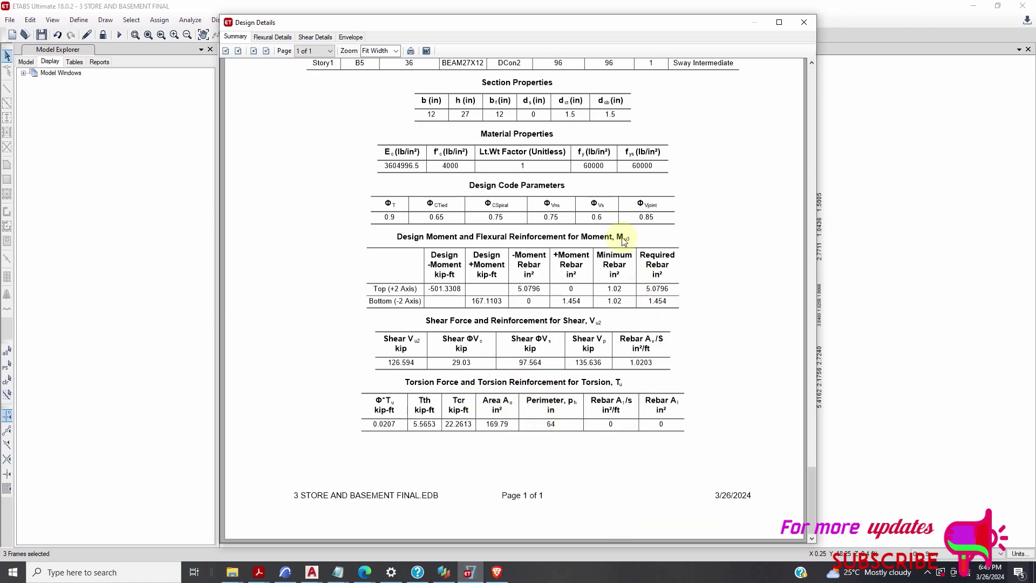
click(801, 24)
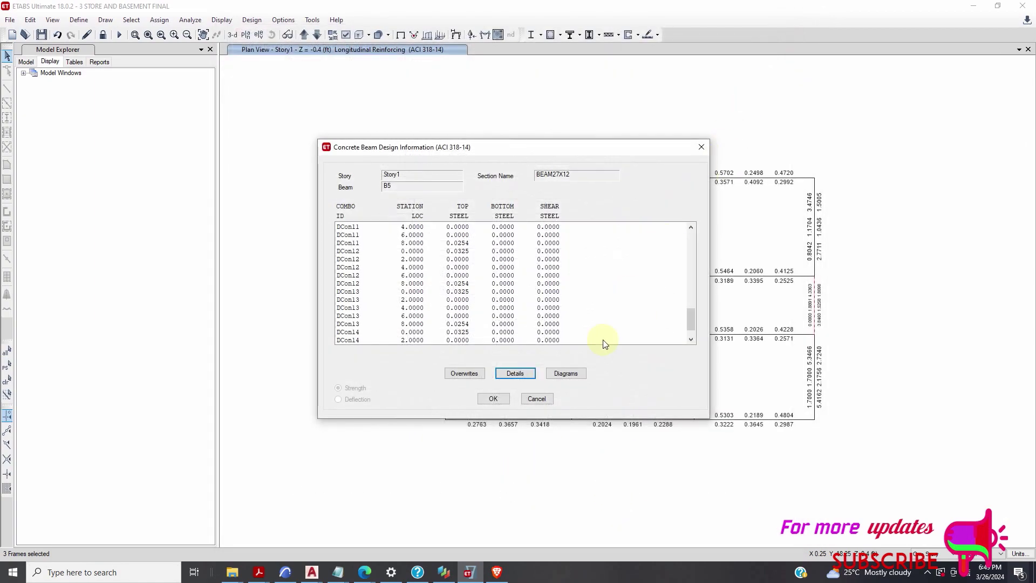
click(493, 398)
click(446, 310)
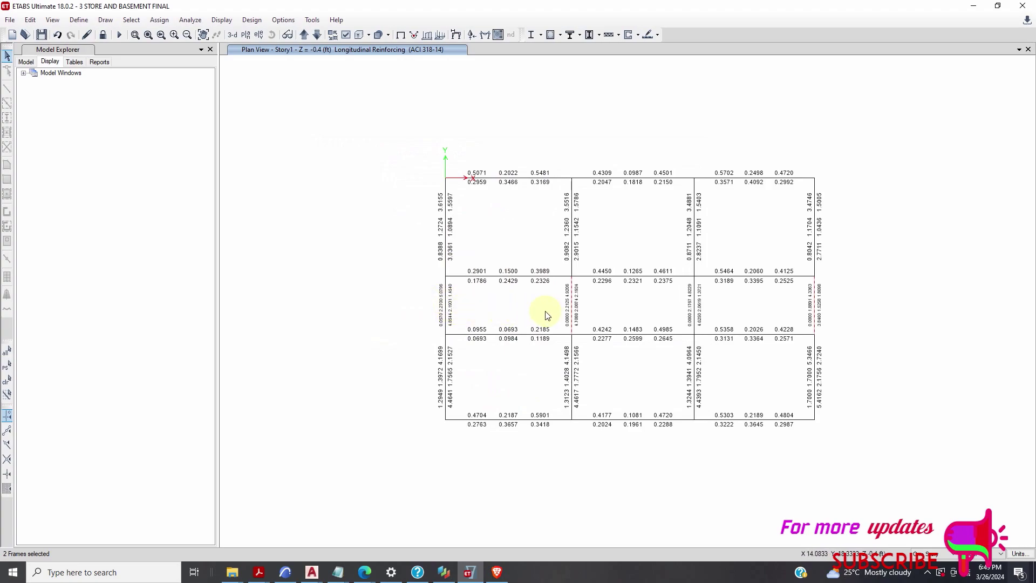
- Overwrite beam B90's framing type to Sway Intermediate and close its design information
right_click(574, 314)
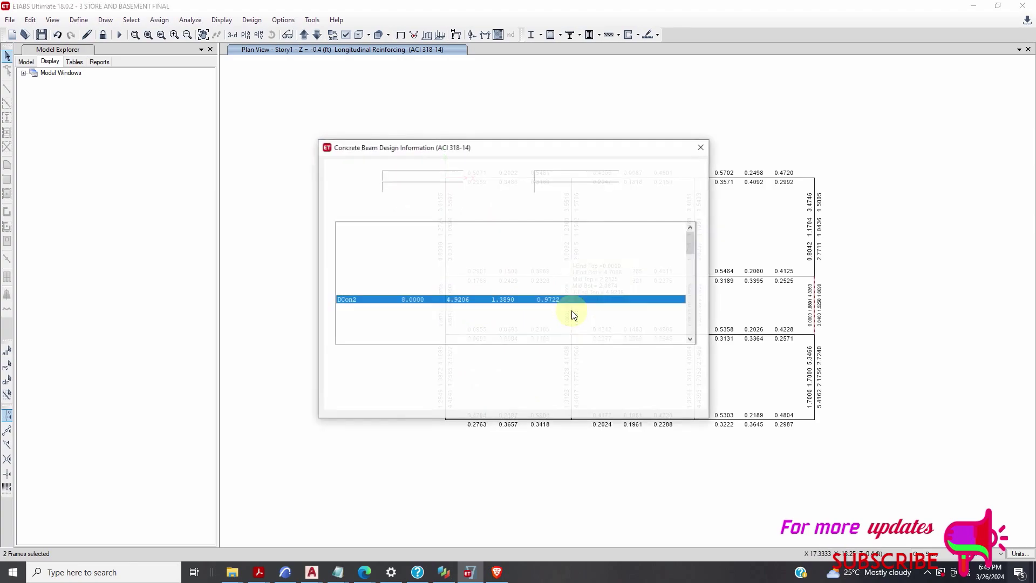
click(467, 373)
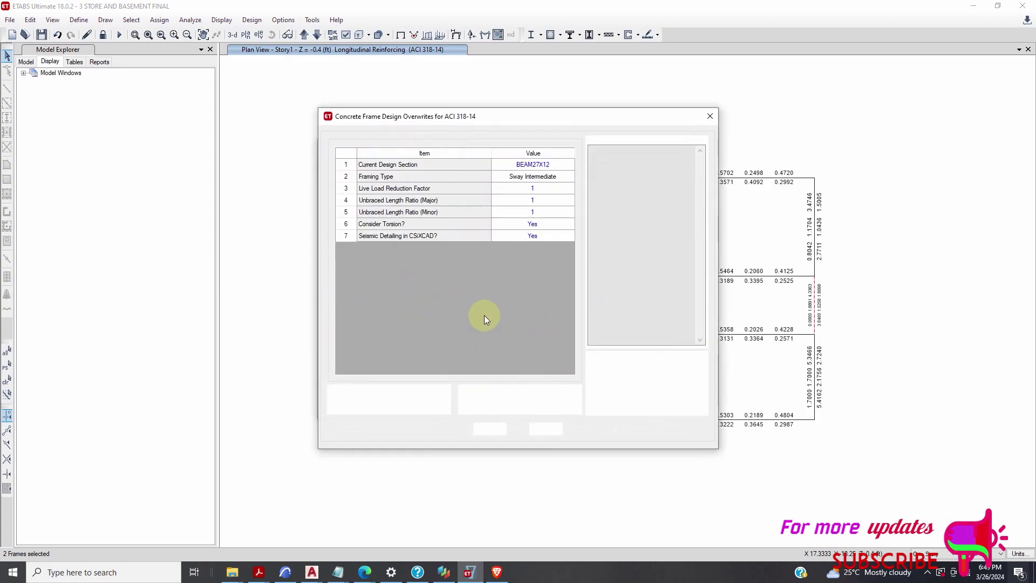
click(562, 183)
click(569, 183)
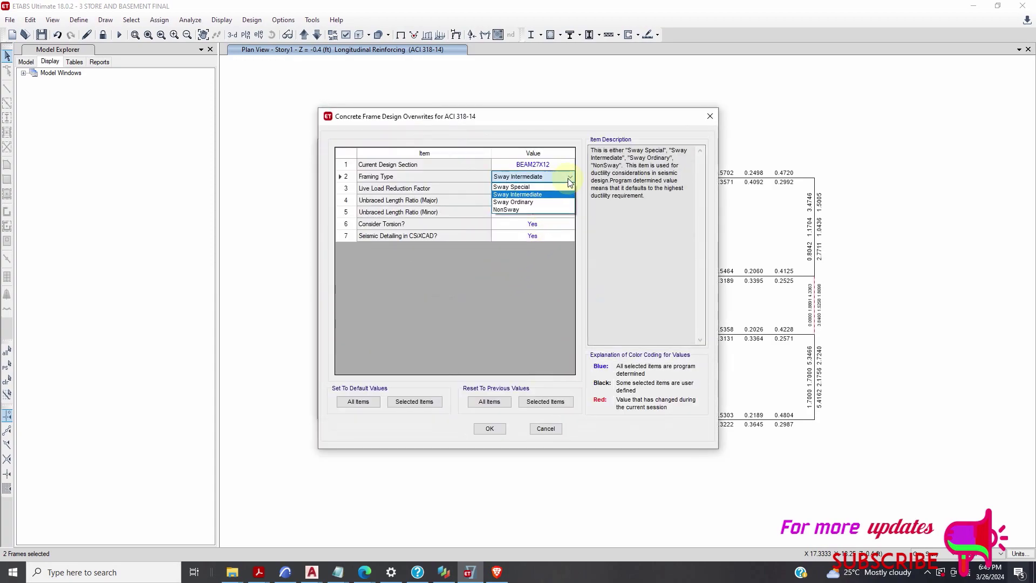
click(543, 192)
click(490, 428)
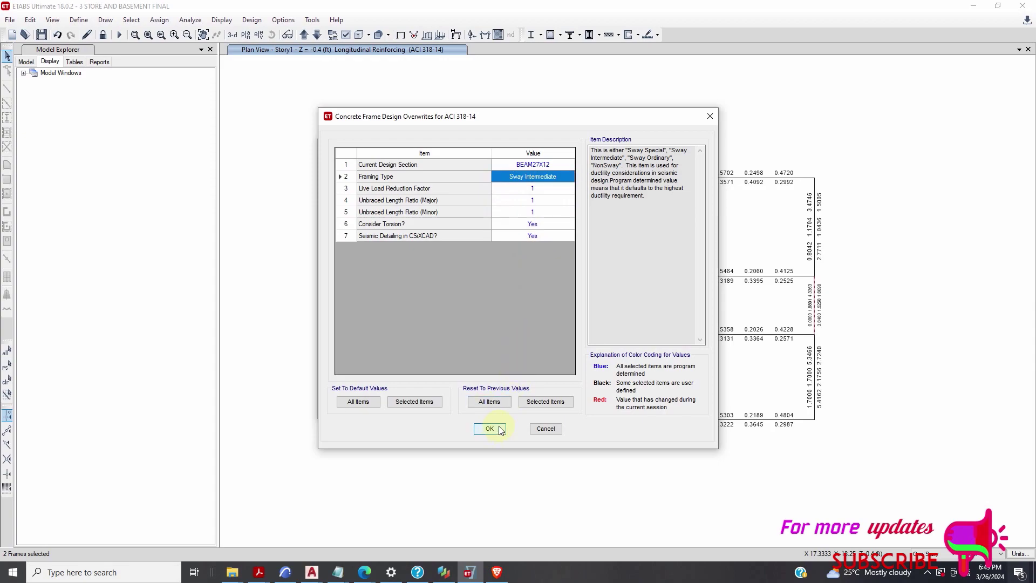
scroll(644, 291, down, 18)
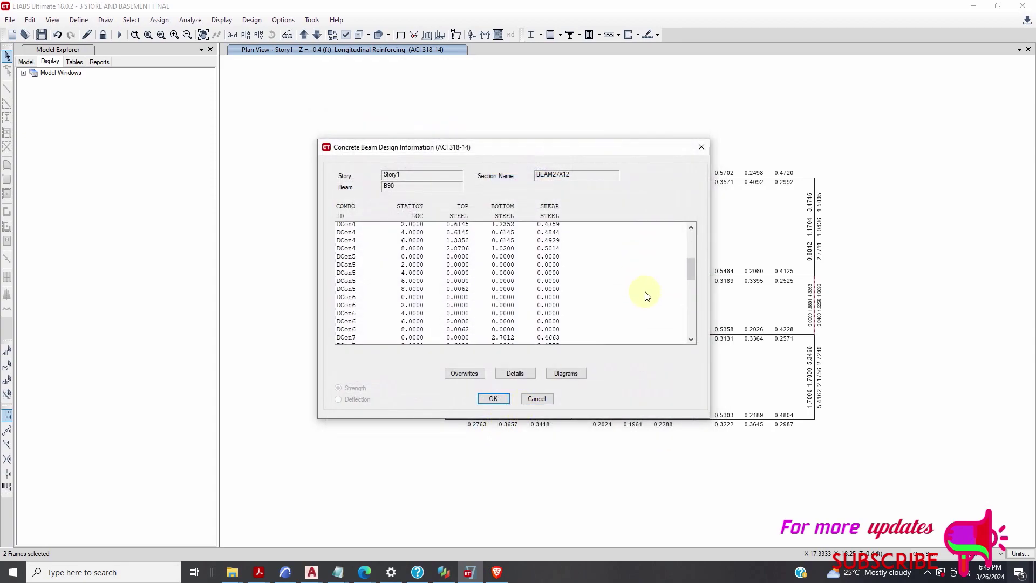
click(494, 399)
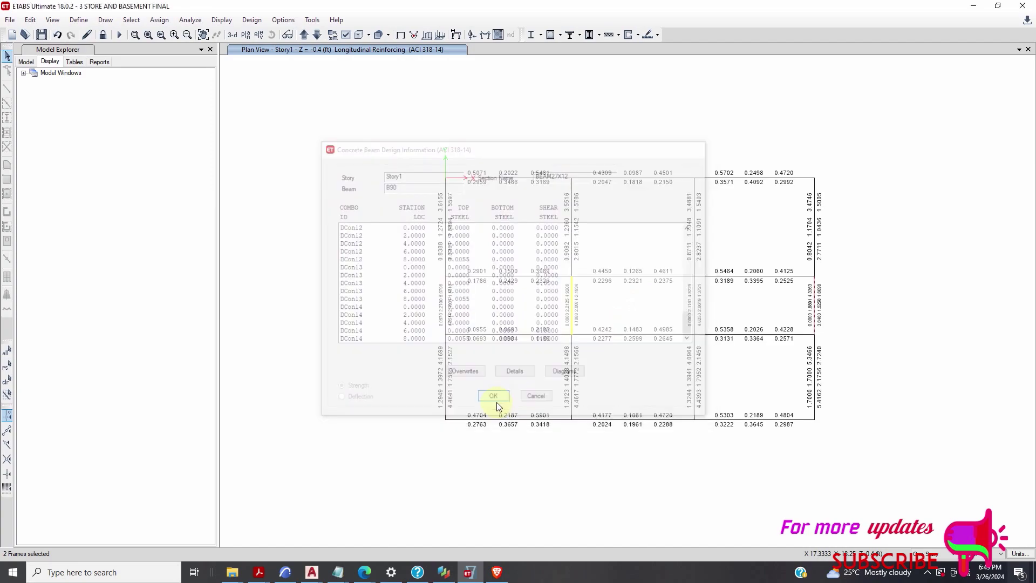
- Overwrite beam B92's framing type to Sway Intermediate and close its design information
right_click(814, 303)
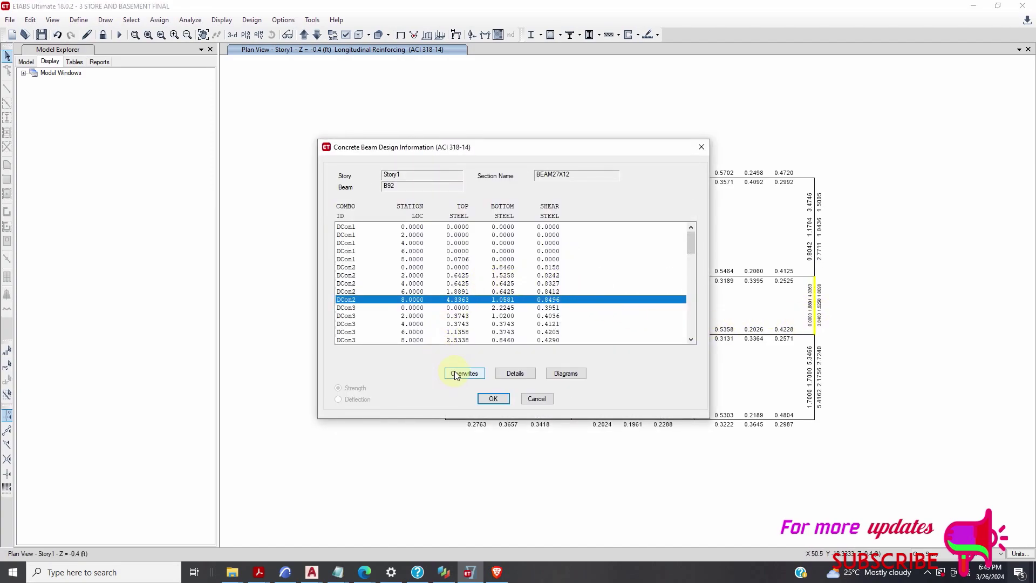
click(462, 373)
click(552, 181)
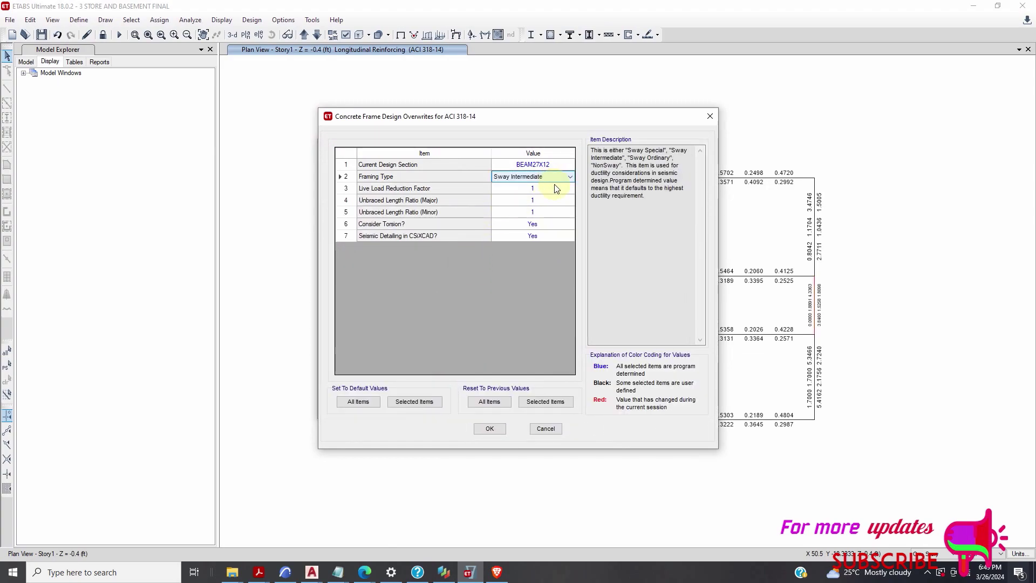
click(571, 177)
click(540, 194)
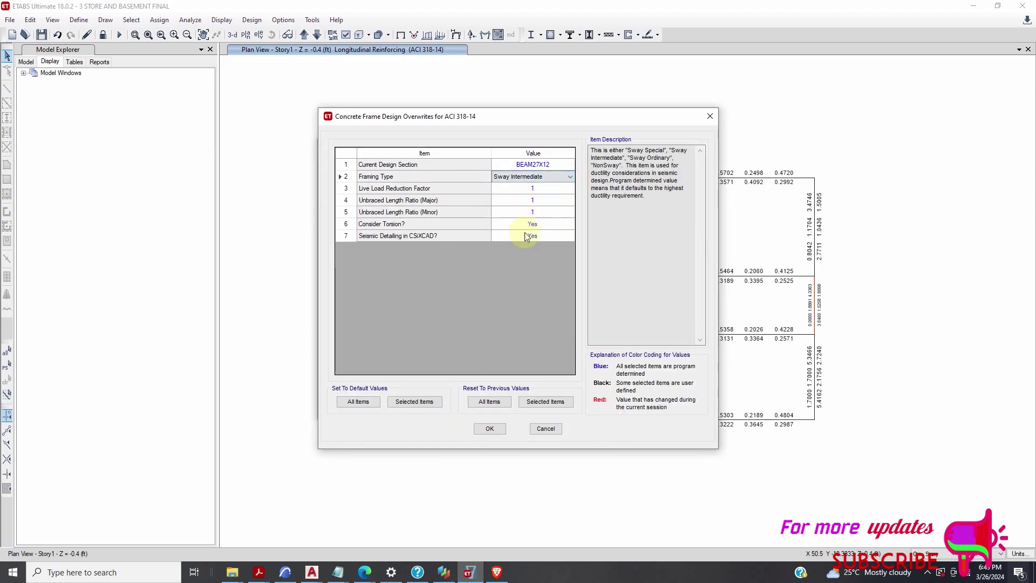
click(500, 430)
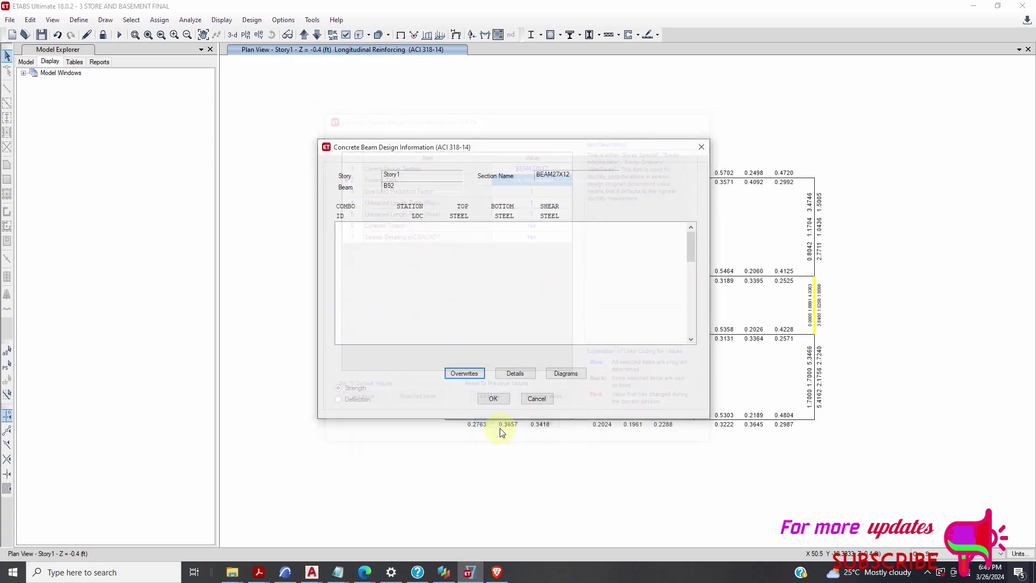
scroll(588, 319, down, 16)
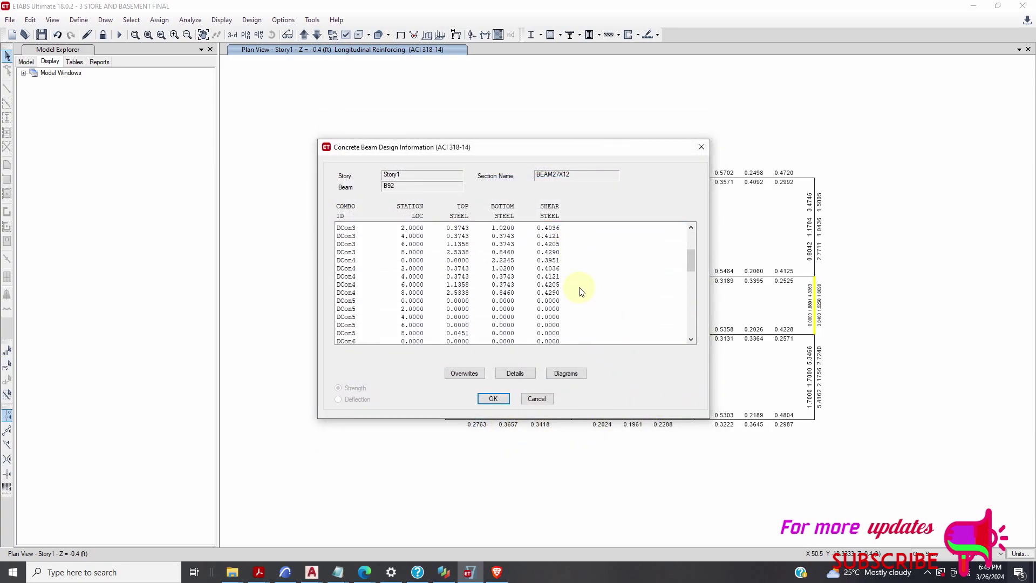
scroll(593, 319, down, 2)
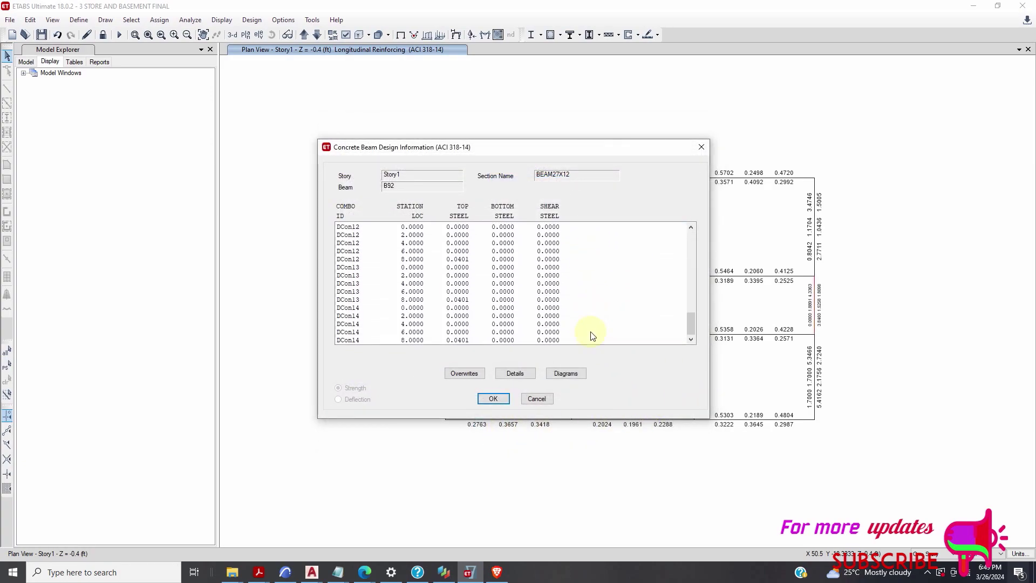
click(493, 398)
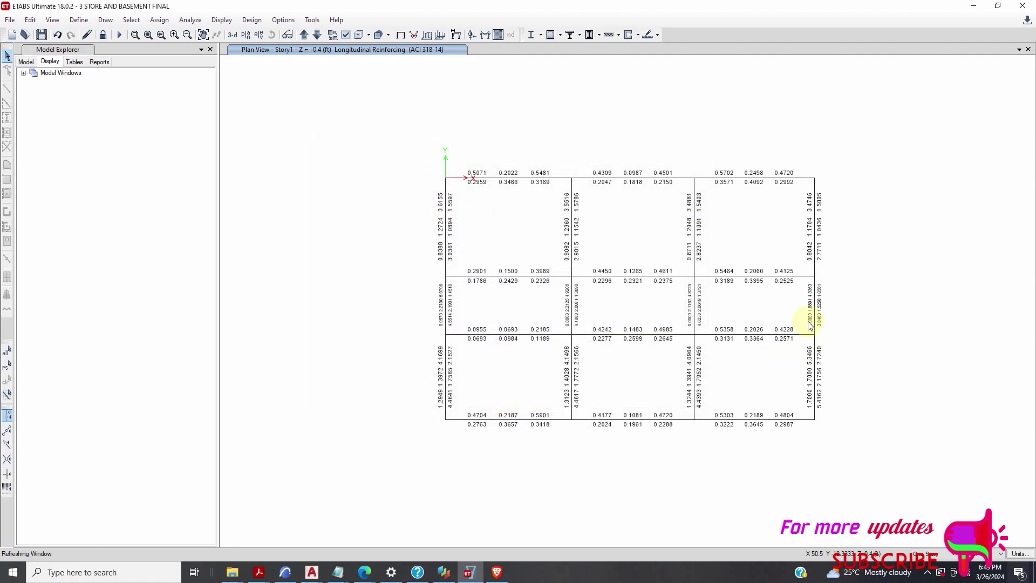
- Switch from the Story1 plan to a 3-D view of the whole model
scroll(805, 303, up, 5)
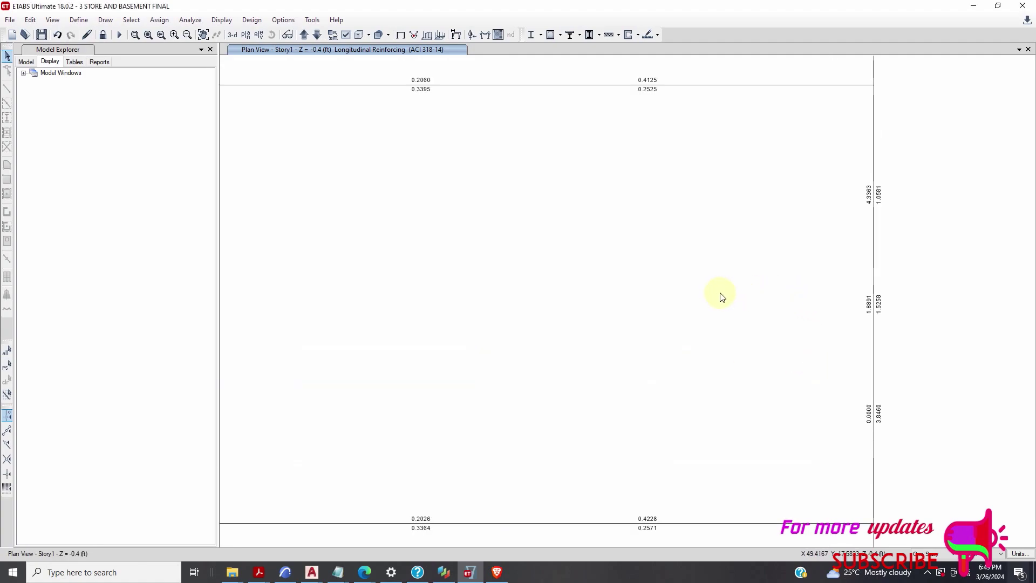
scroll(722, 295, down, 5)
click(232, 34)
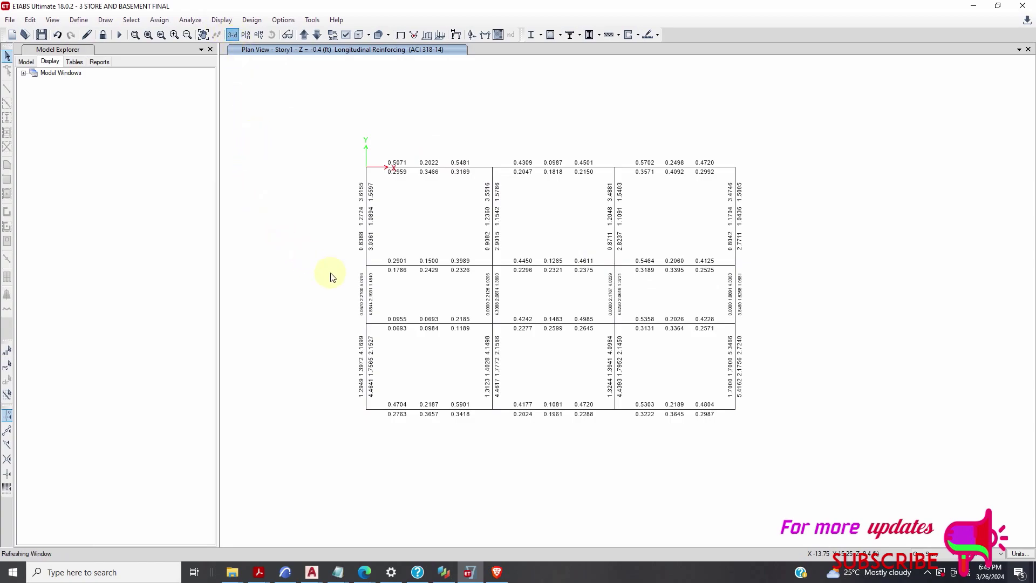
- Verify that all concrete frames pass design and dismiss the all-passed message
click(559, 36)
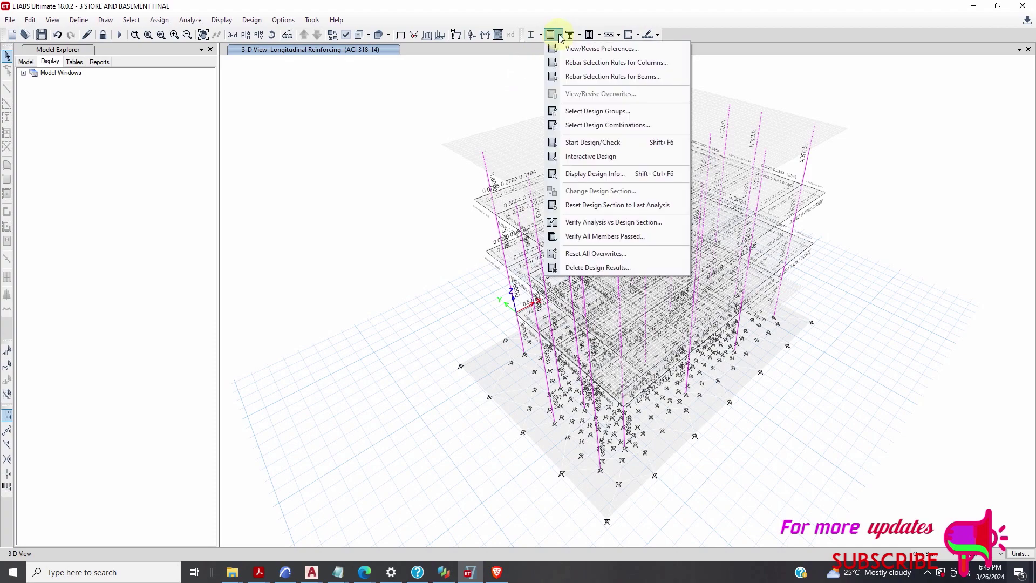
click(568, 240)
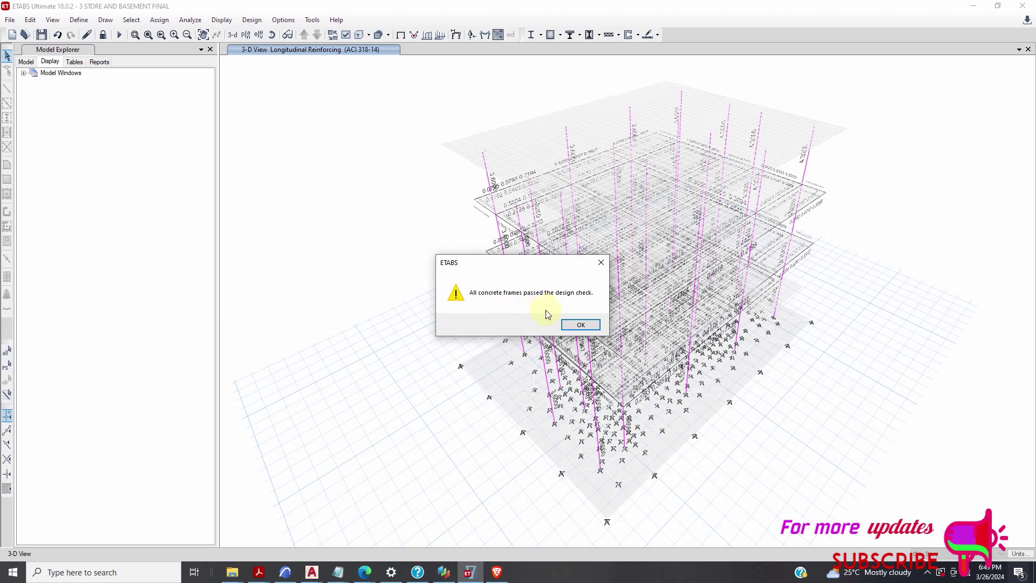
click(581, 325)
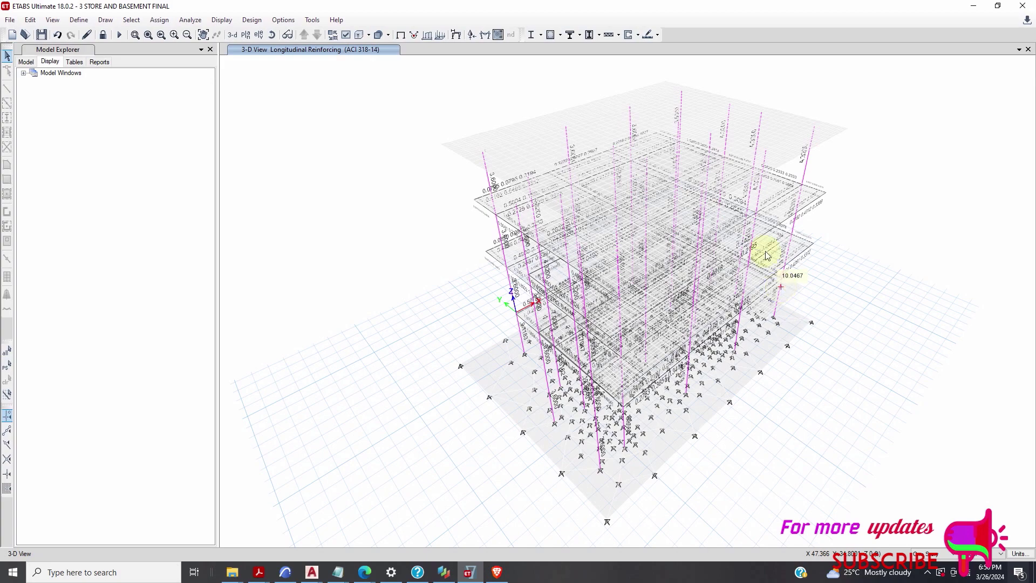
- Open Story2 beam B134's design diagrams and scroll through its Design Details pages
mouse_move(570, 361)
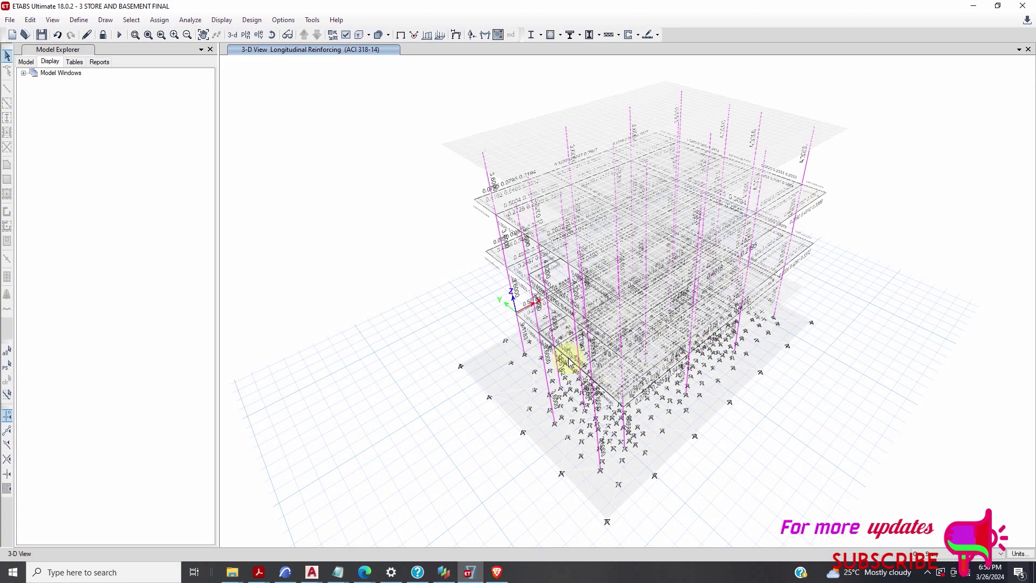
right_click(570, 362)
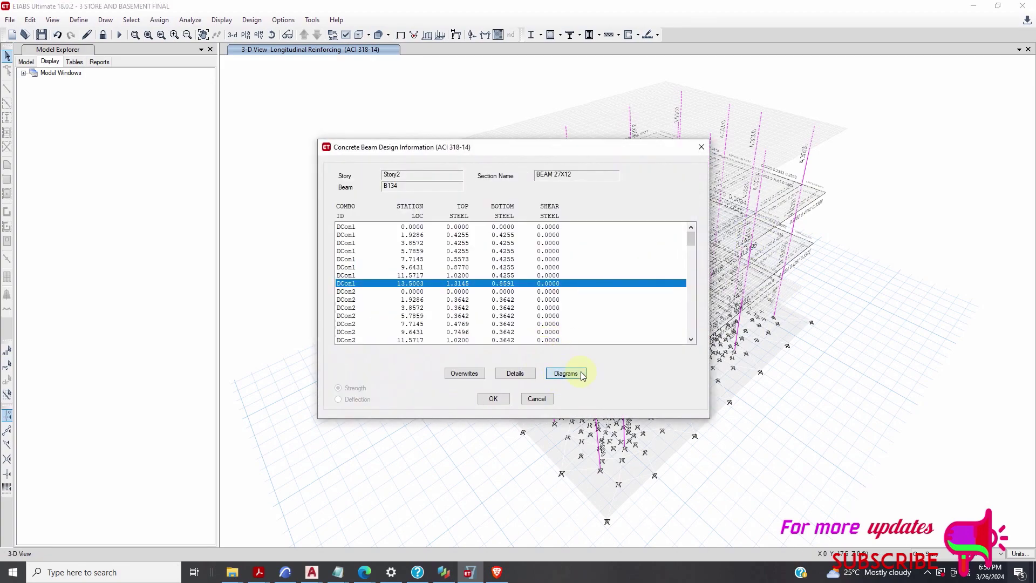
click(566, 373)
scroll(561, 264, down, 7)
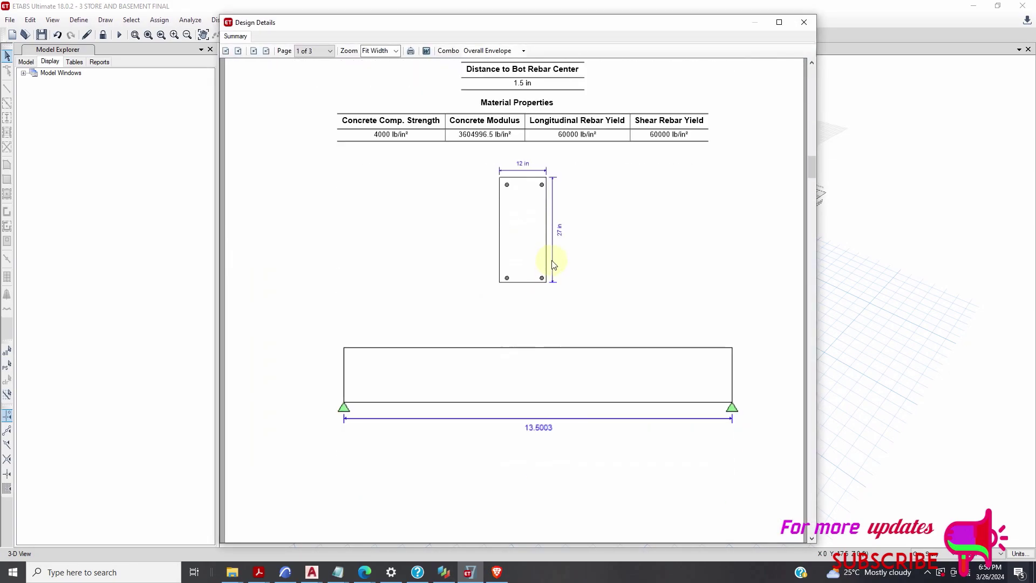
scroll(577, 273, down, 15)
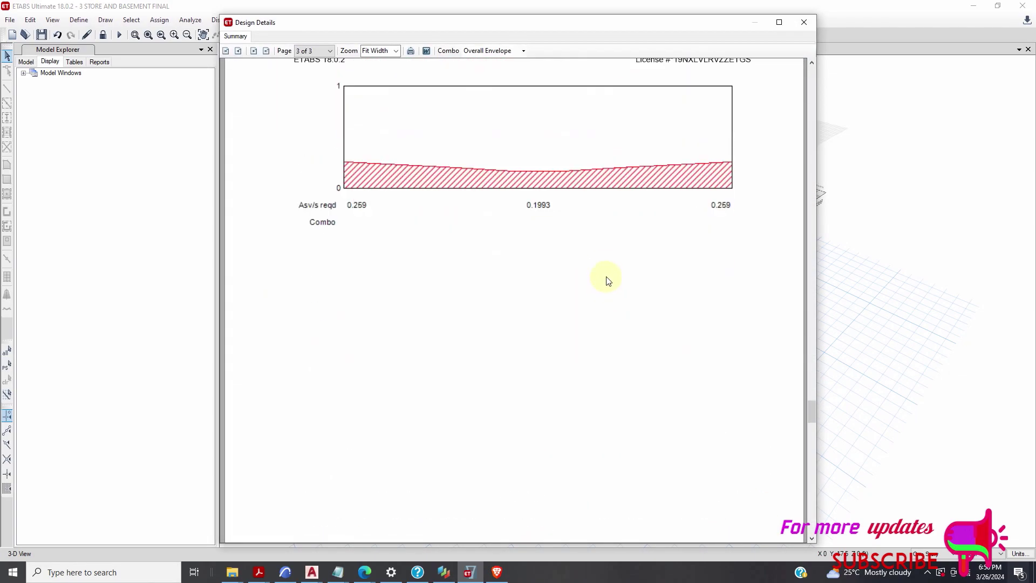
scroll(606, 286, up, 8)
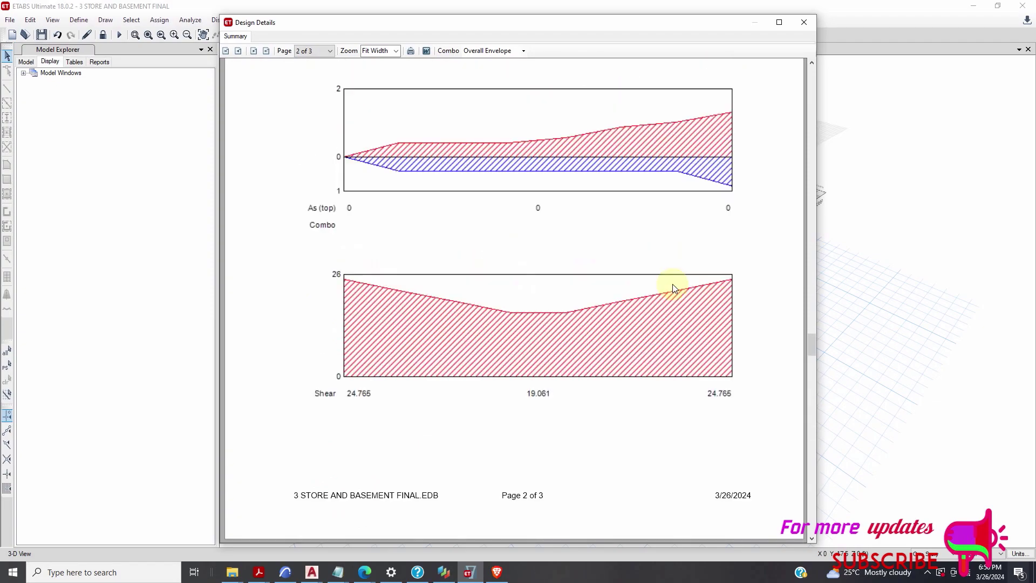
scroll(672, 272, up, 8)
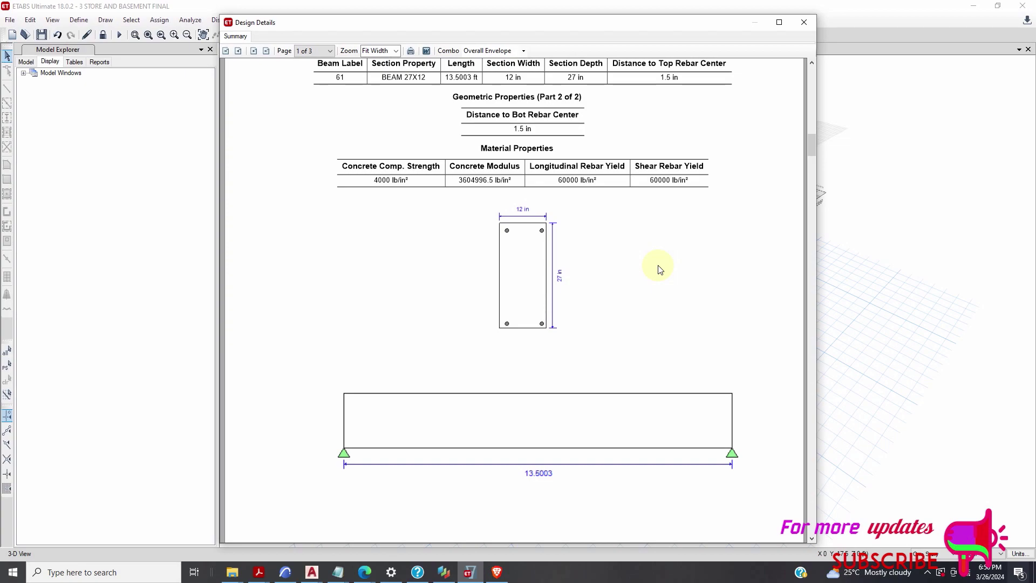
click(927, 573)
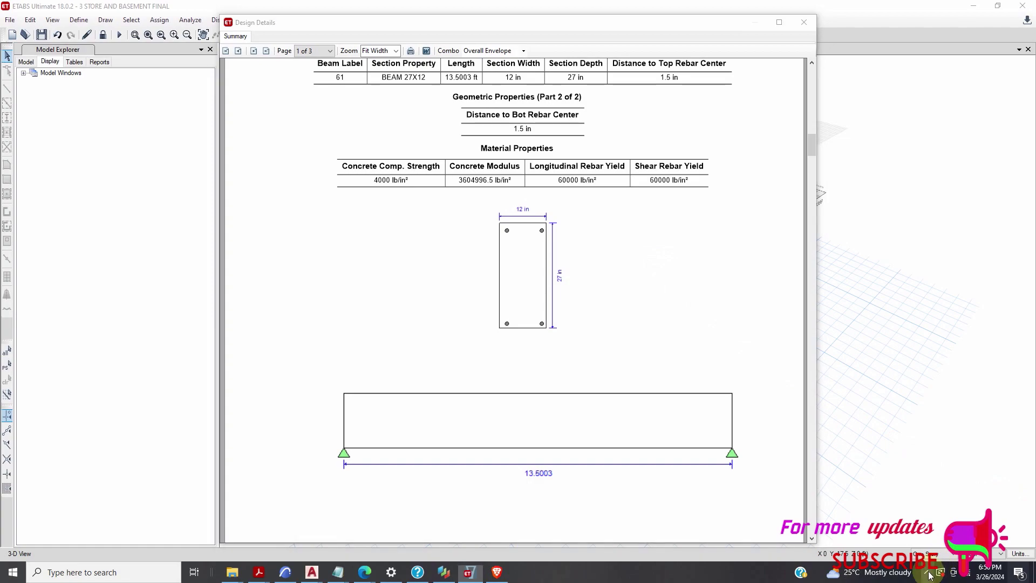